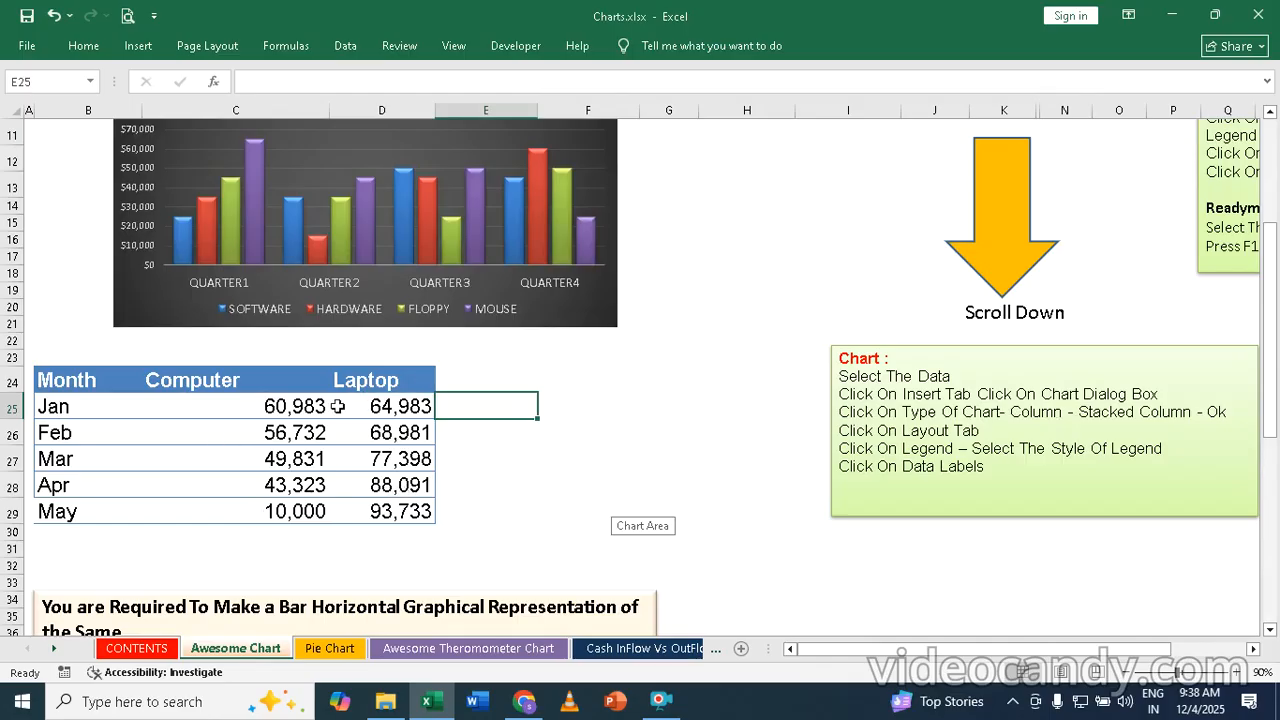
# Step: Select the whole Month, Computer and Laptop table, including its header row
pyautogui.click(308, 437)
pyautogui.click(340, 478)
pyautogui.click(281, 437)
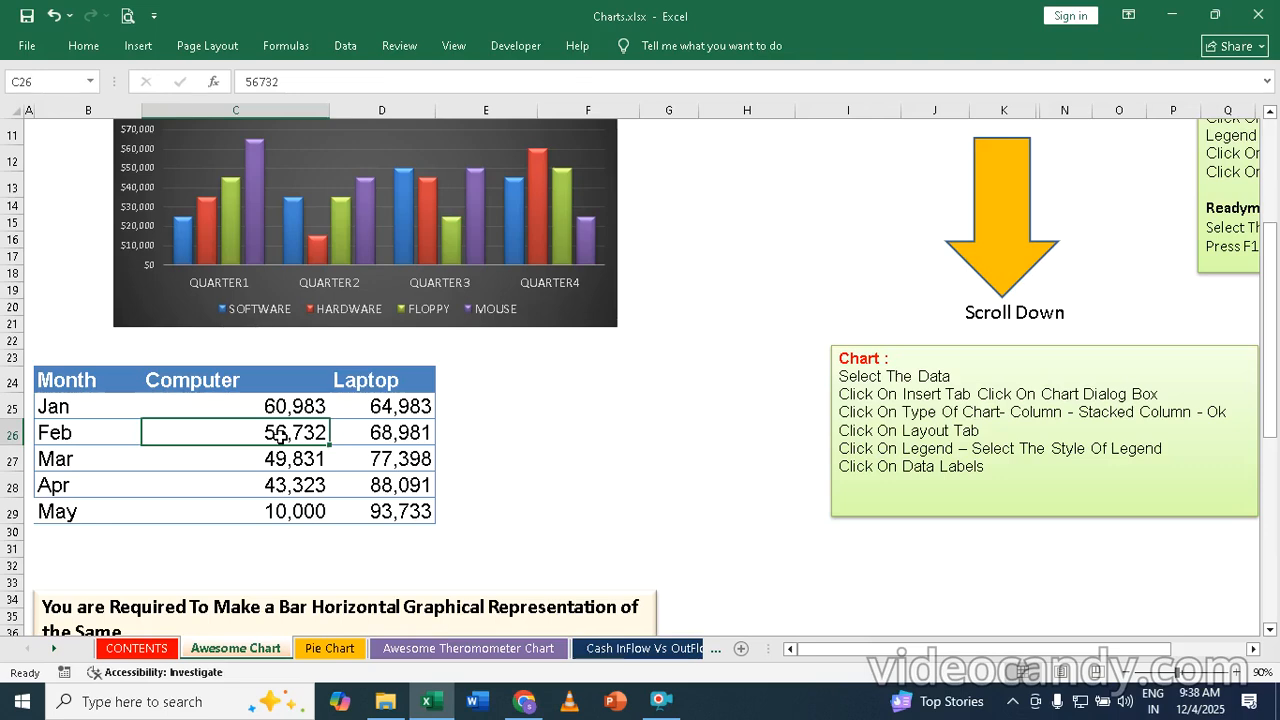
pyautogui.hotkey('ctrl', 'a')
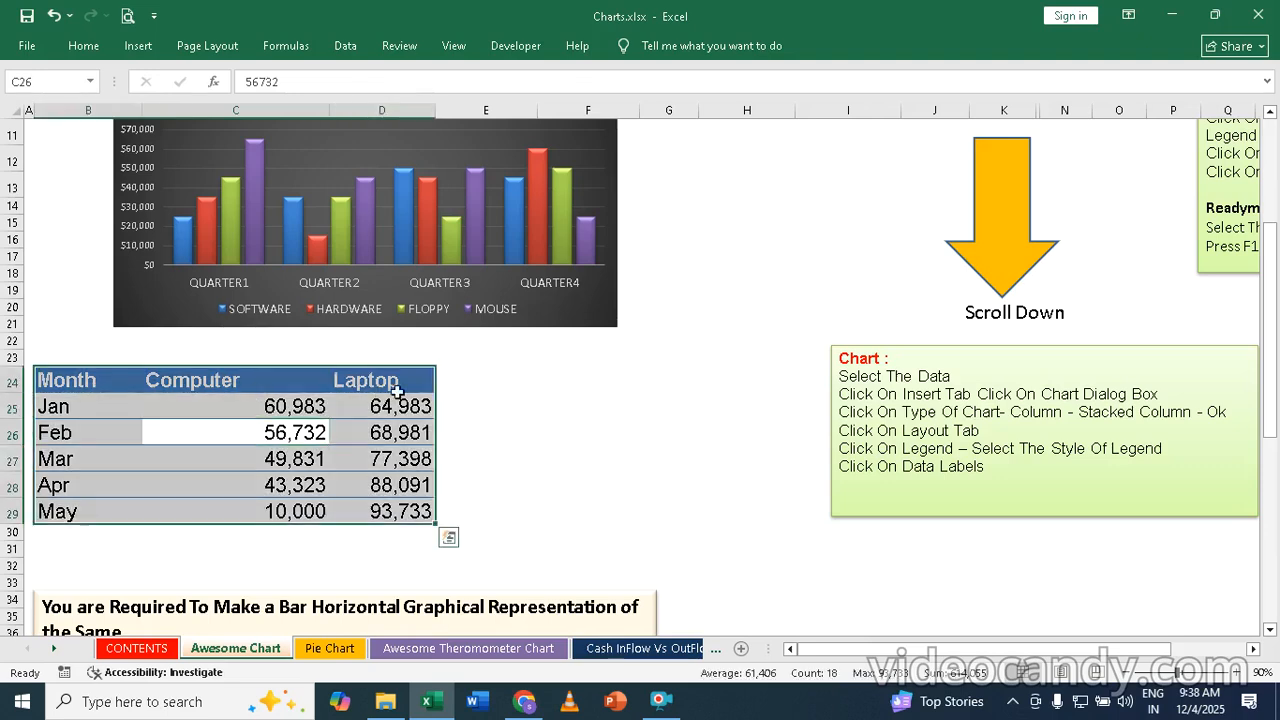
# Step: Try out a clustered column chart of the selected table beside the data and undo its insertion
pyautogui.click(145, 48)
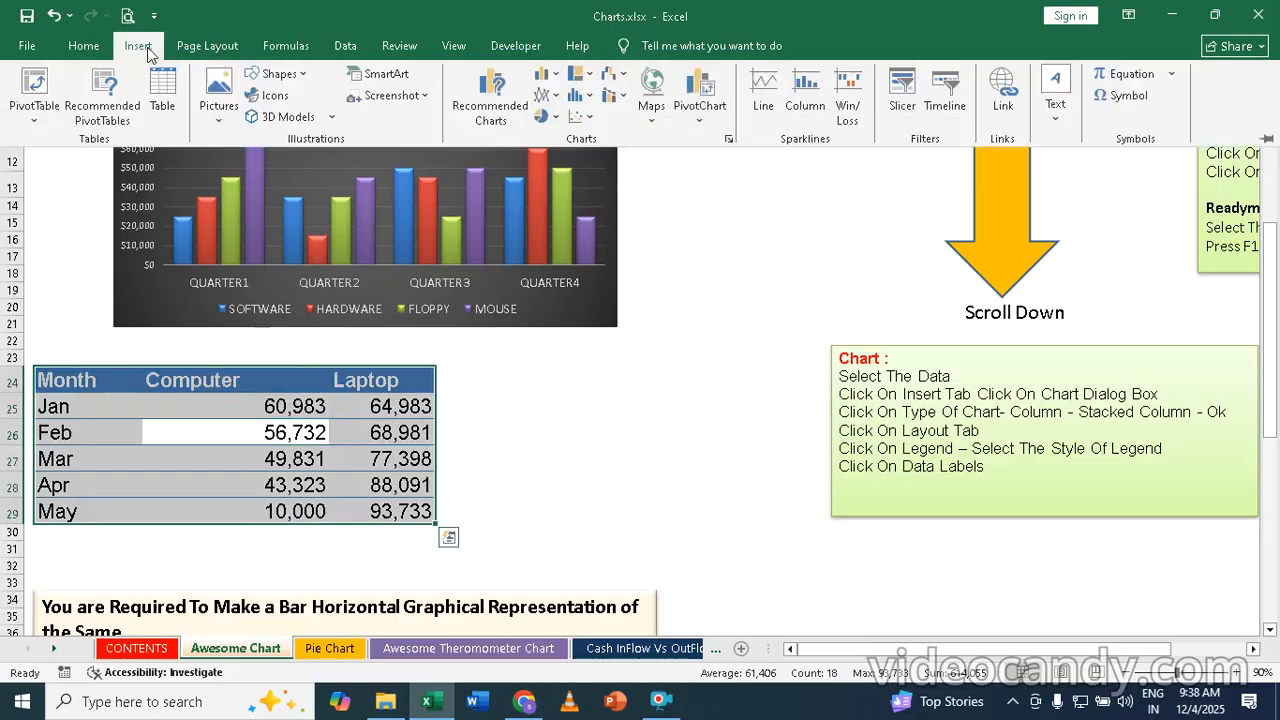
pyautogui.click(726, 140)
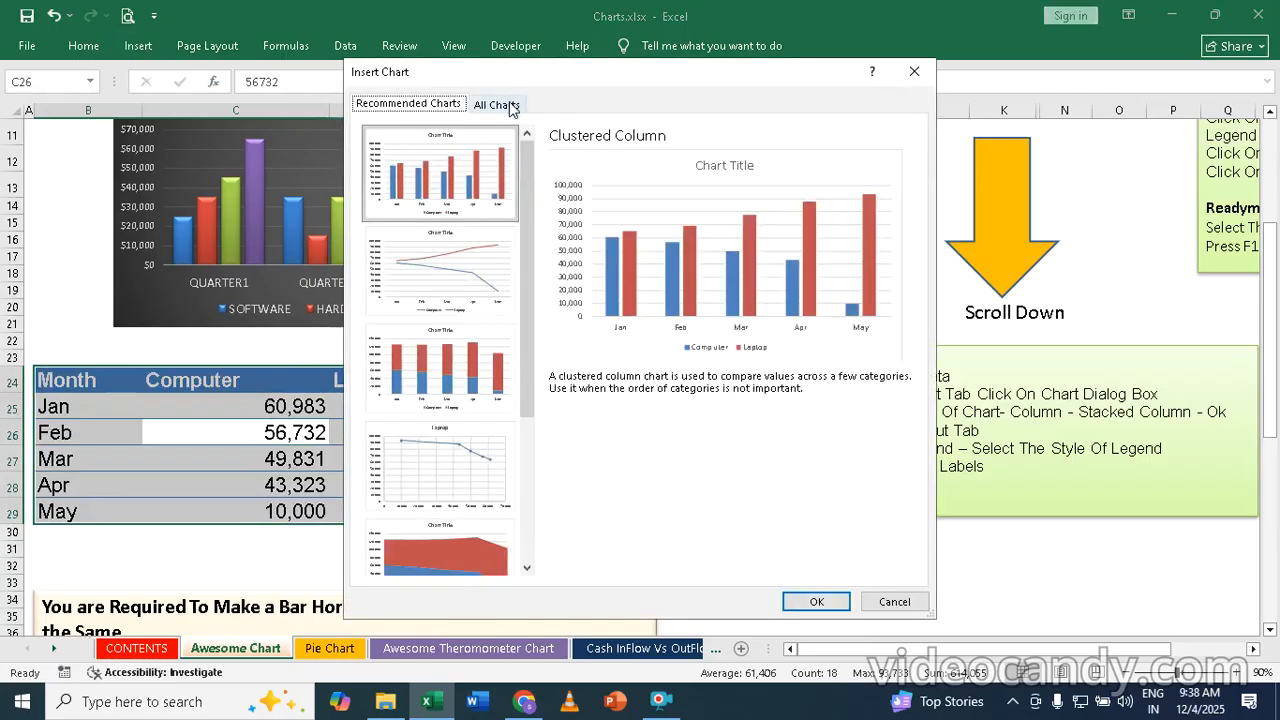
pyautogui.click(511, 106)
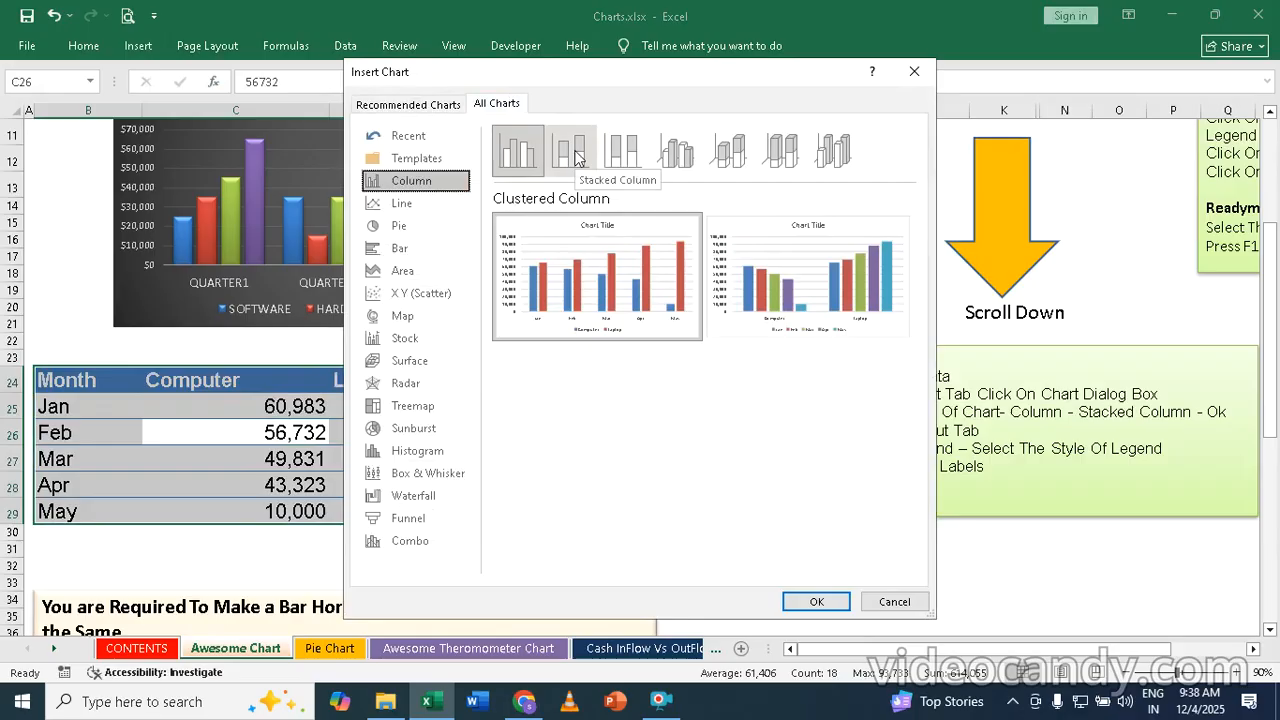
pyautogui.click(528, 155)
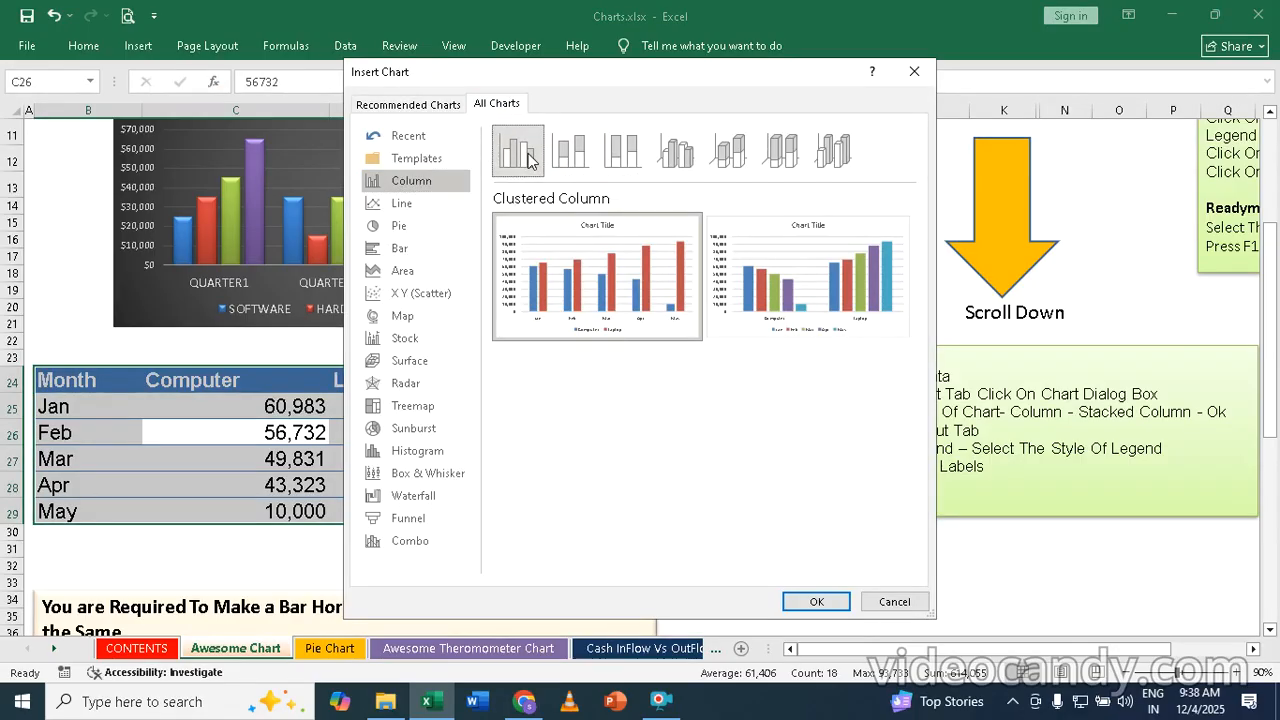
pyautogui.click(818, 602)
pyautogui.moveTo(701, 261); pyautogui.dragTo(721, 322)
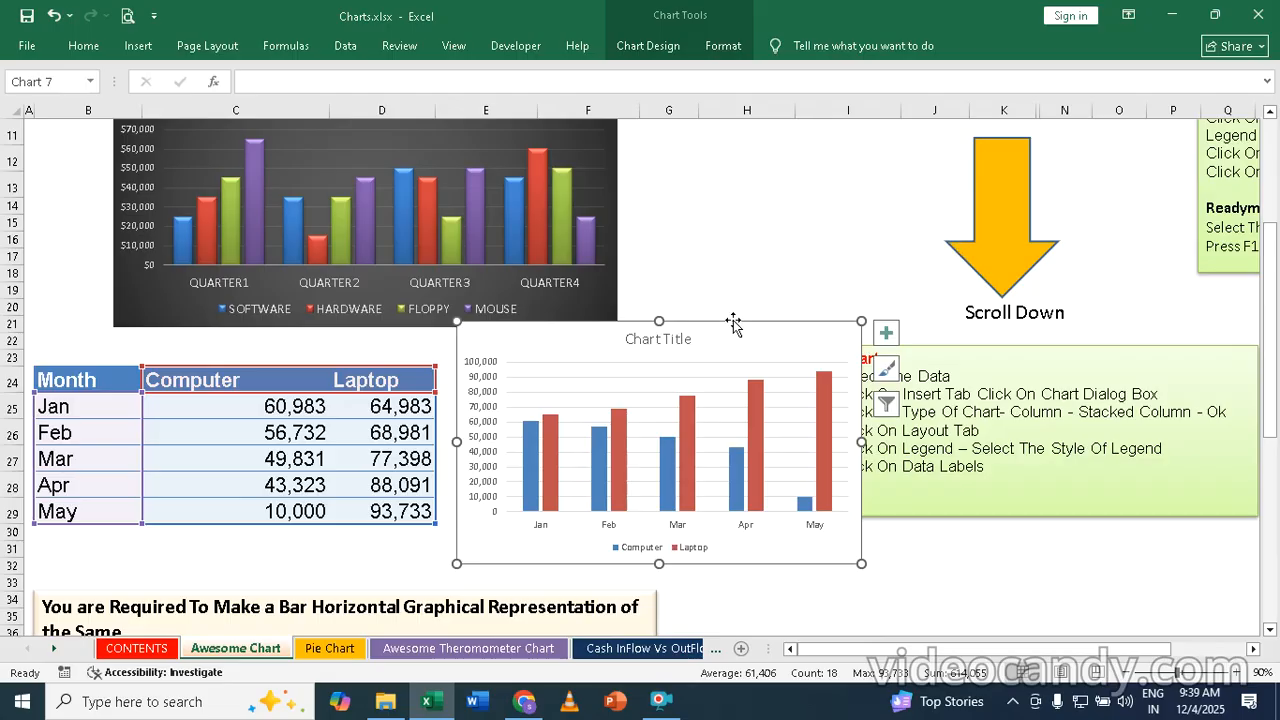
pyautogui.hotkey('ctrl', 'z')
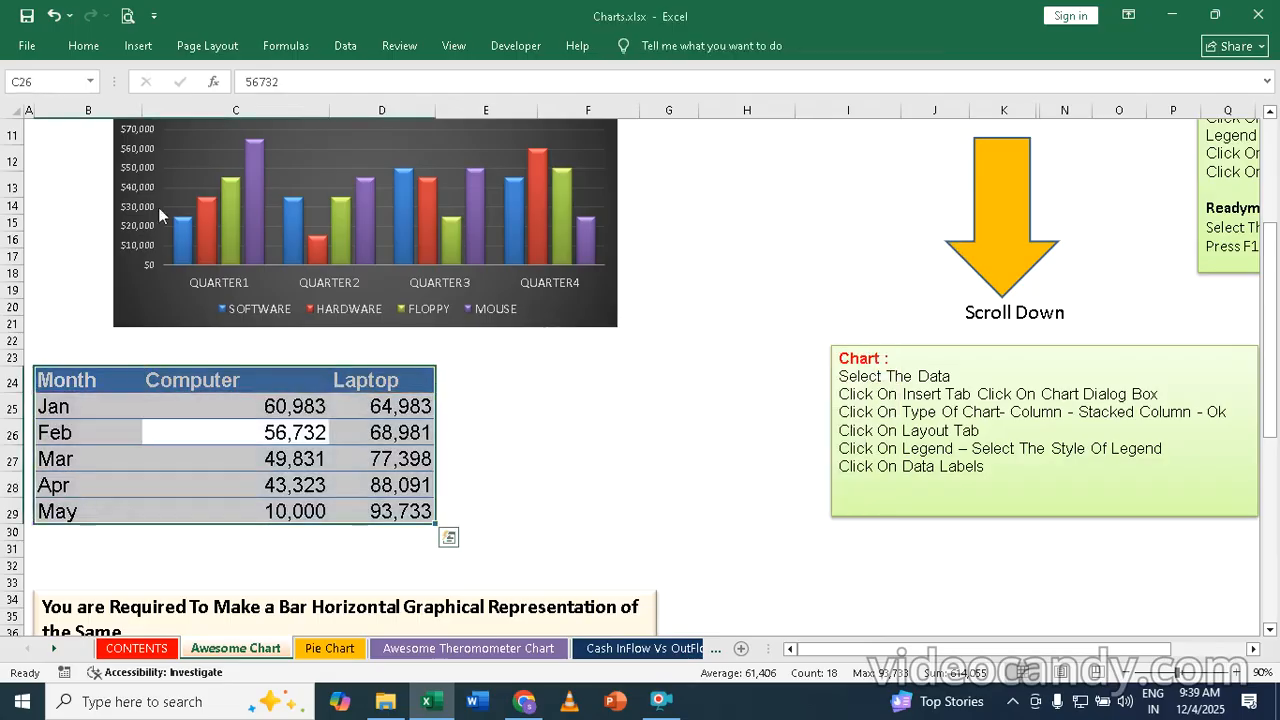
# Step: Insert a stacked column chart of the Computer and Laptop data and place it beside the table
pyautogui.click(142, 47)
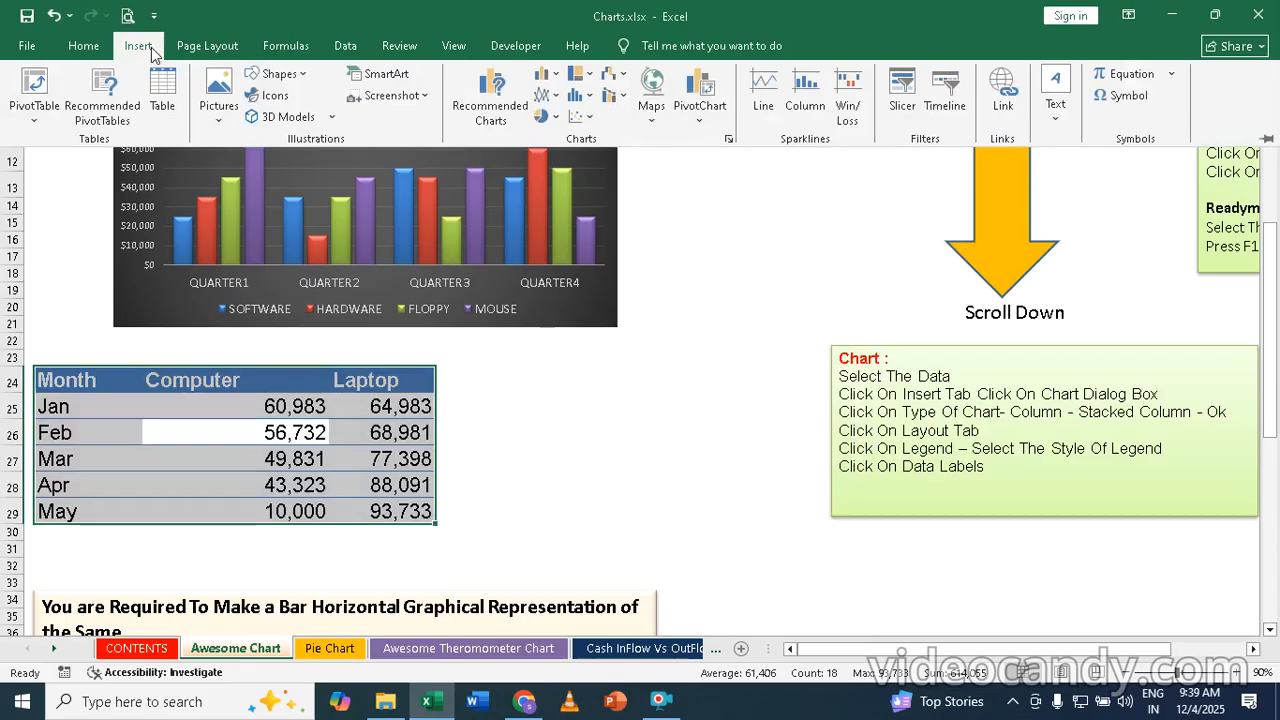
pyautogui.click(729, 143)
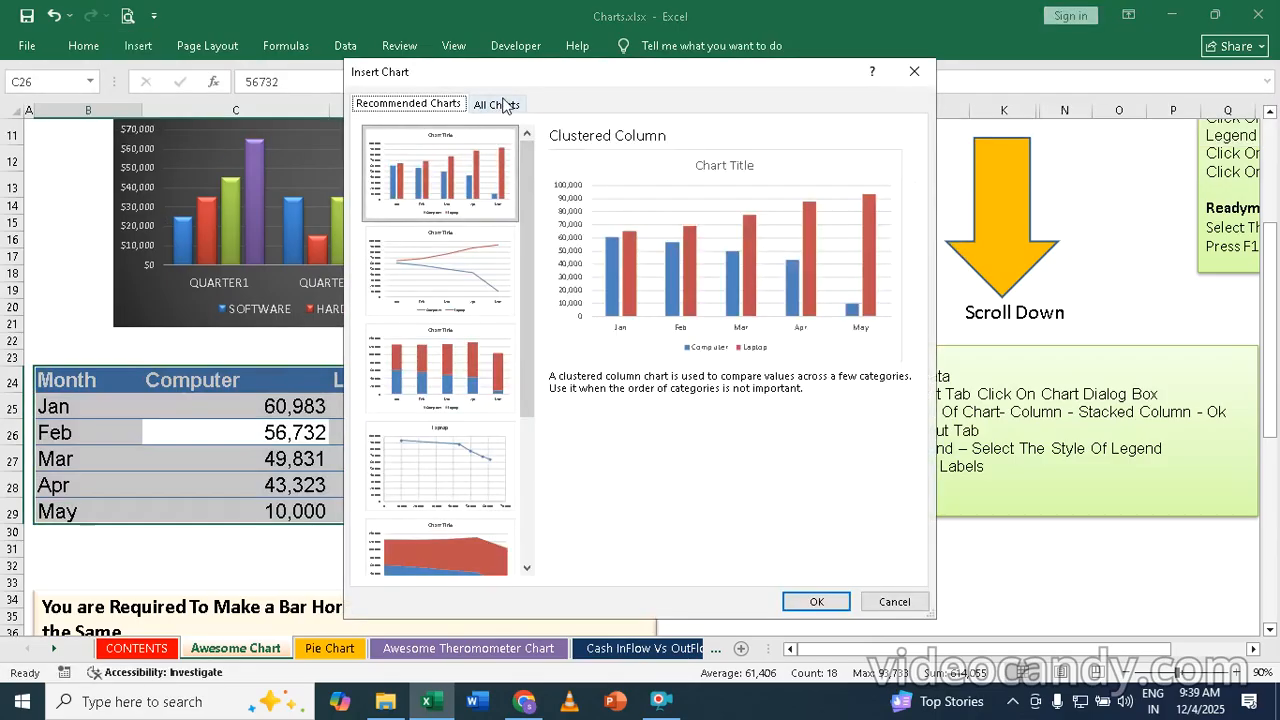
pyautogui.click(503, 104)
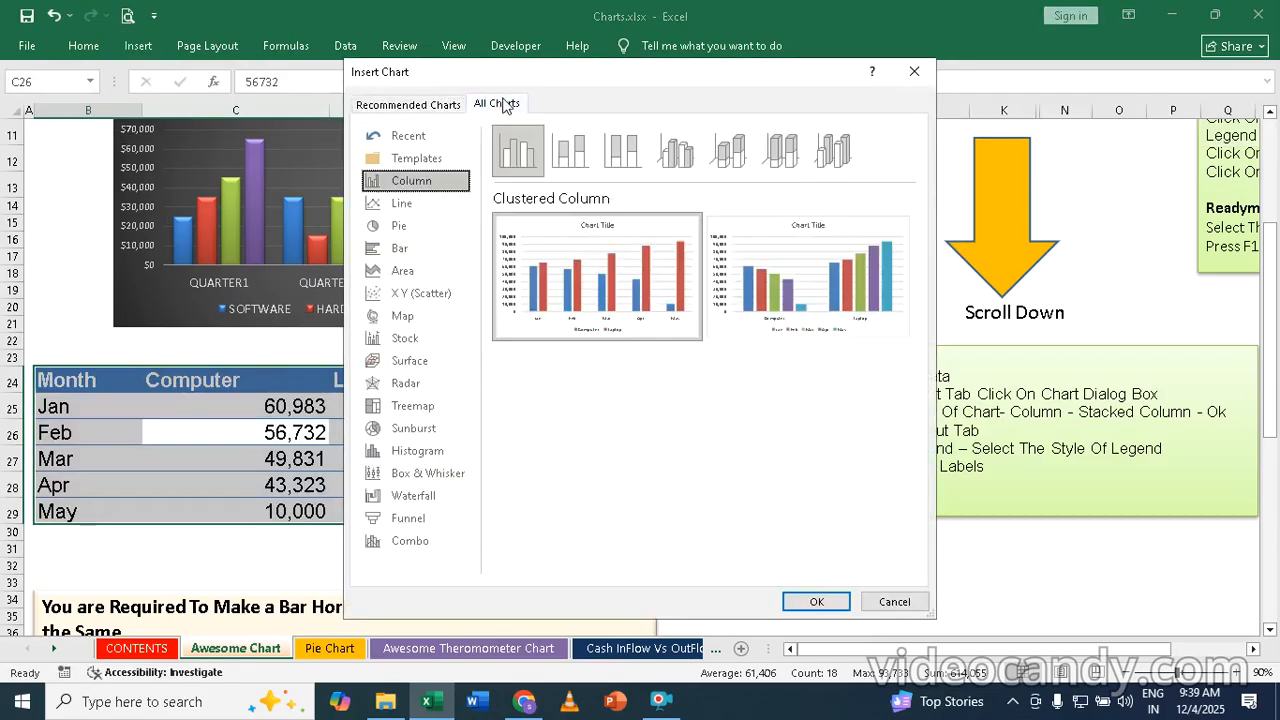
pyautogui.click(574, 153)
pyautogui.moveTo(588, 265)
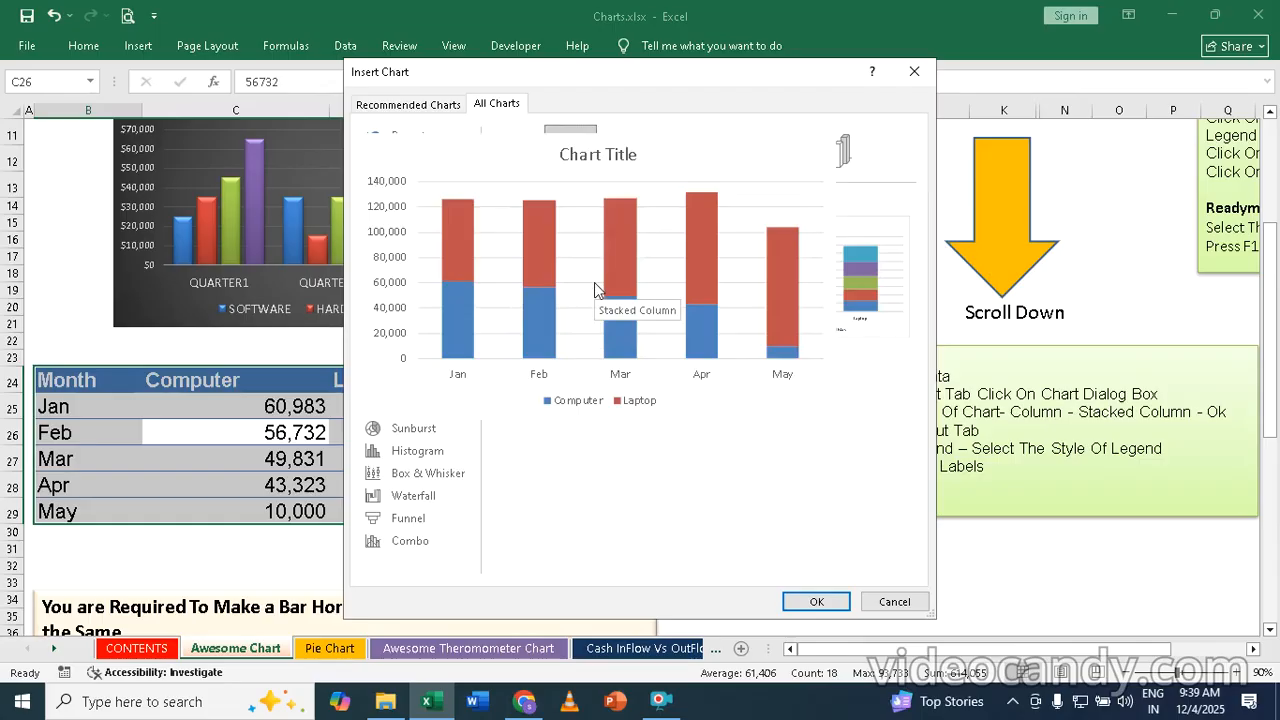
pyautogui.click(816, 601)
pyautogui.moveTo(674, 266); pyautogui.dragTo(676, 344)
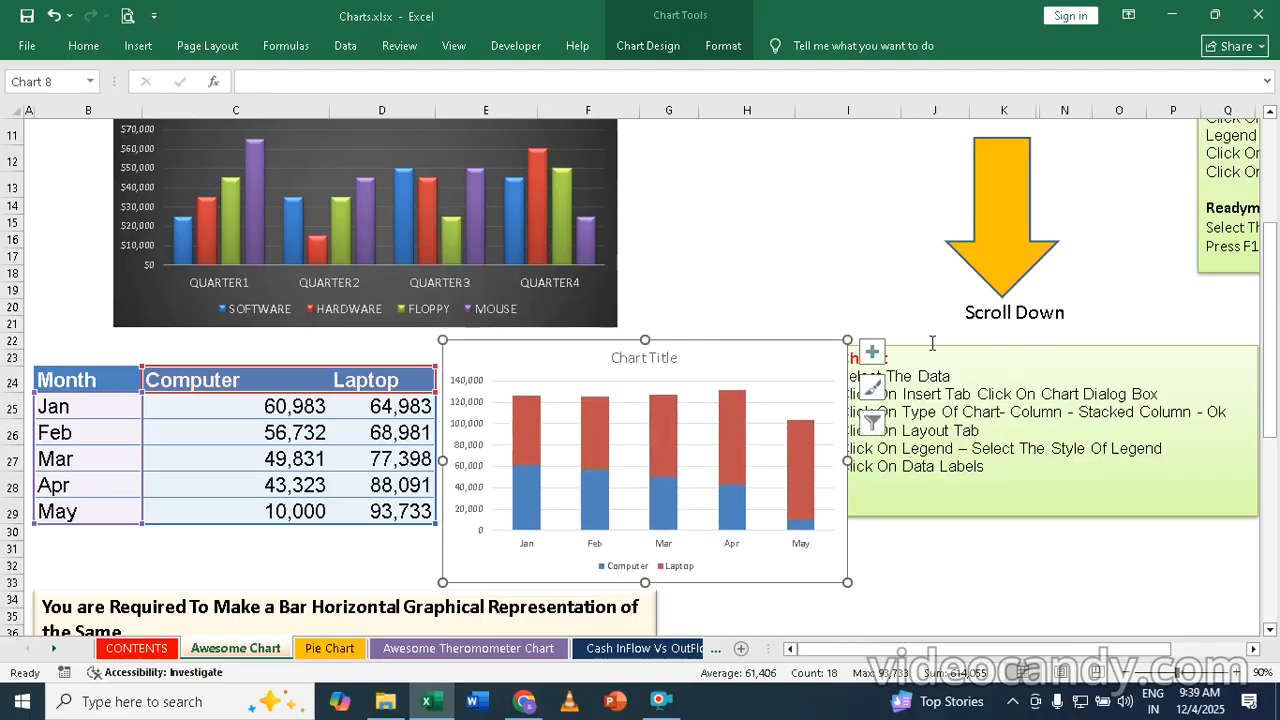
# Step: Move the chart instructions text box farther right and shift the stacked column chart into the gap between it and the table
pyautogui.click(930, 347)
pyautogui.moveTo(930, 347); pyautogui.dragTo(1016, 349)
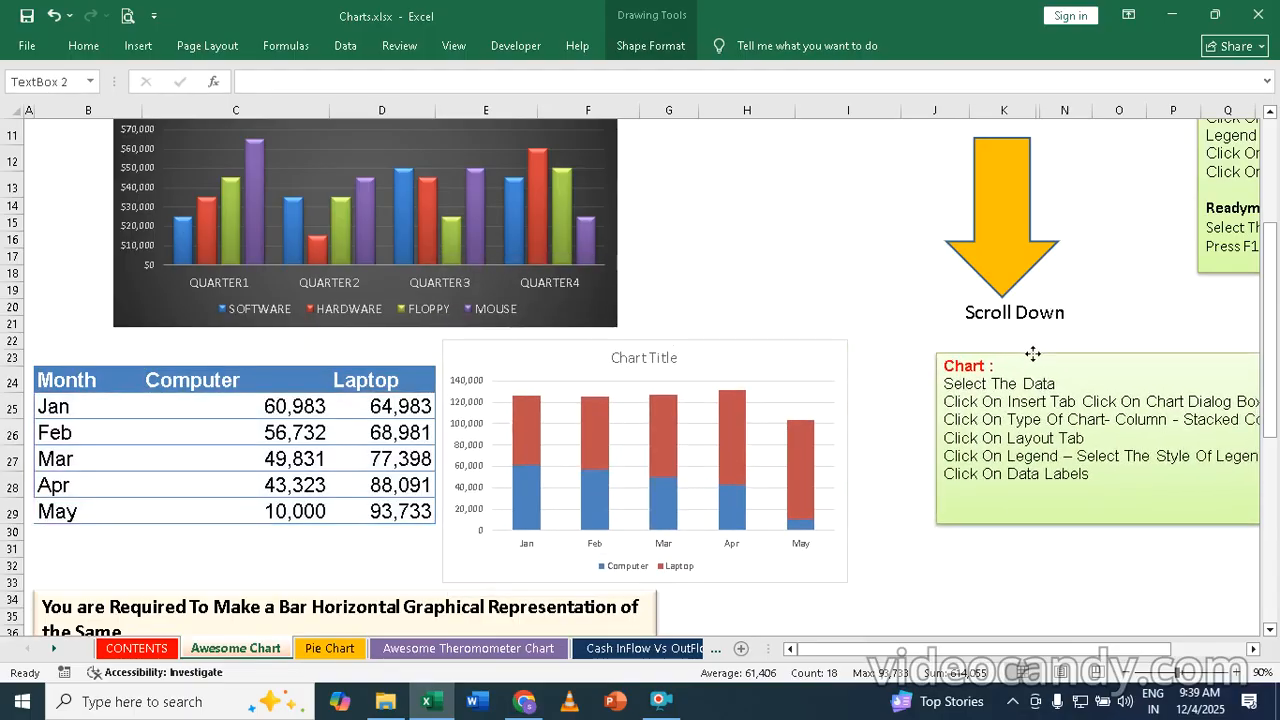
pyautogui.moveTo(756, 345); pyautogui.dragTo(791, 348)
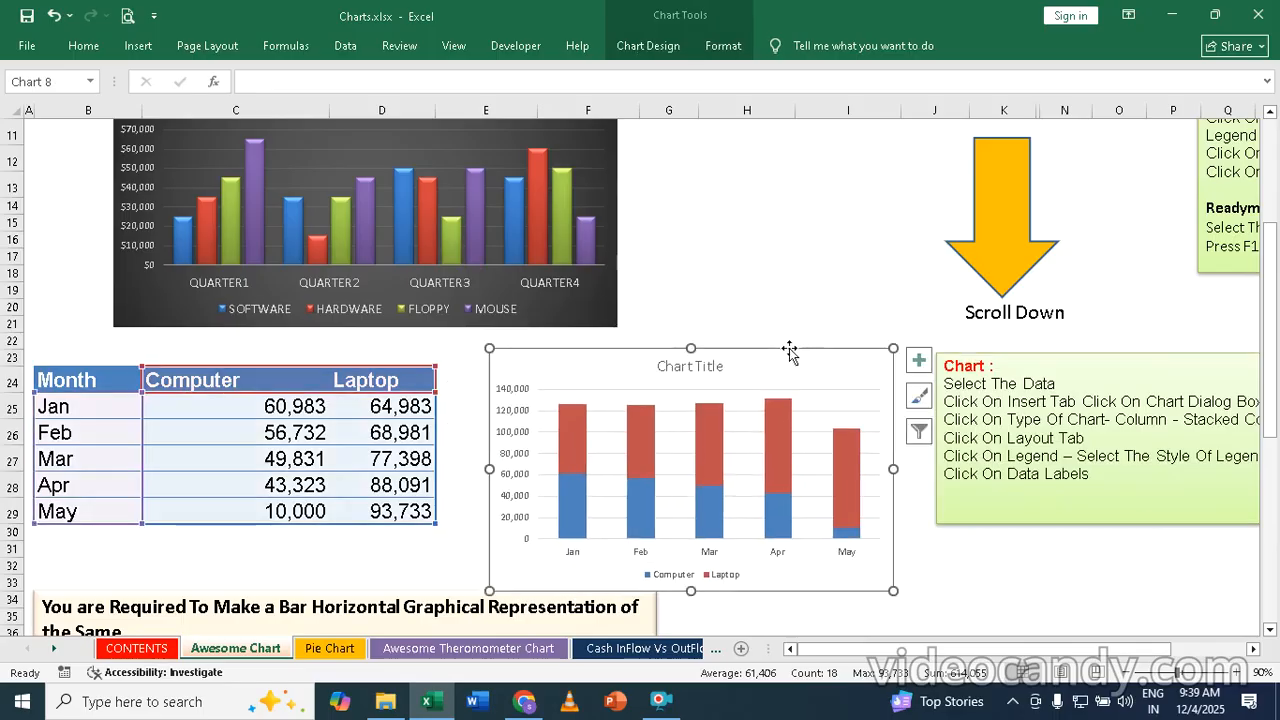
# Step: Fill the Laptop series columns of the stacked chart with standard Dark Red
pyautogui.click(578, 436)
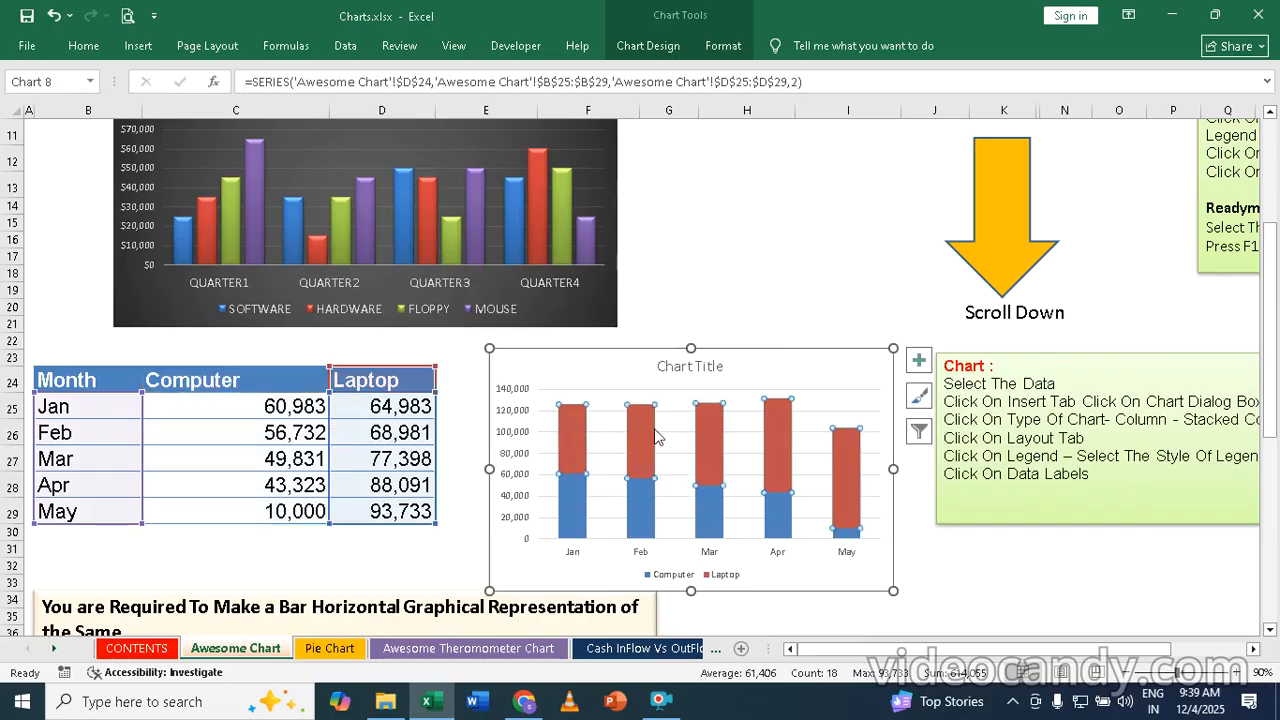
pyautogui.click(723, 55)
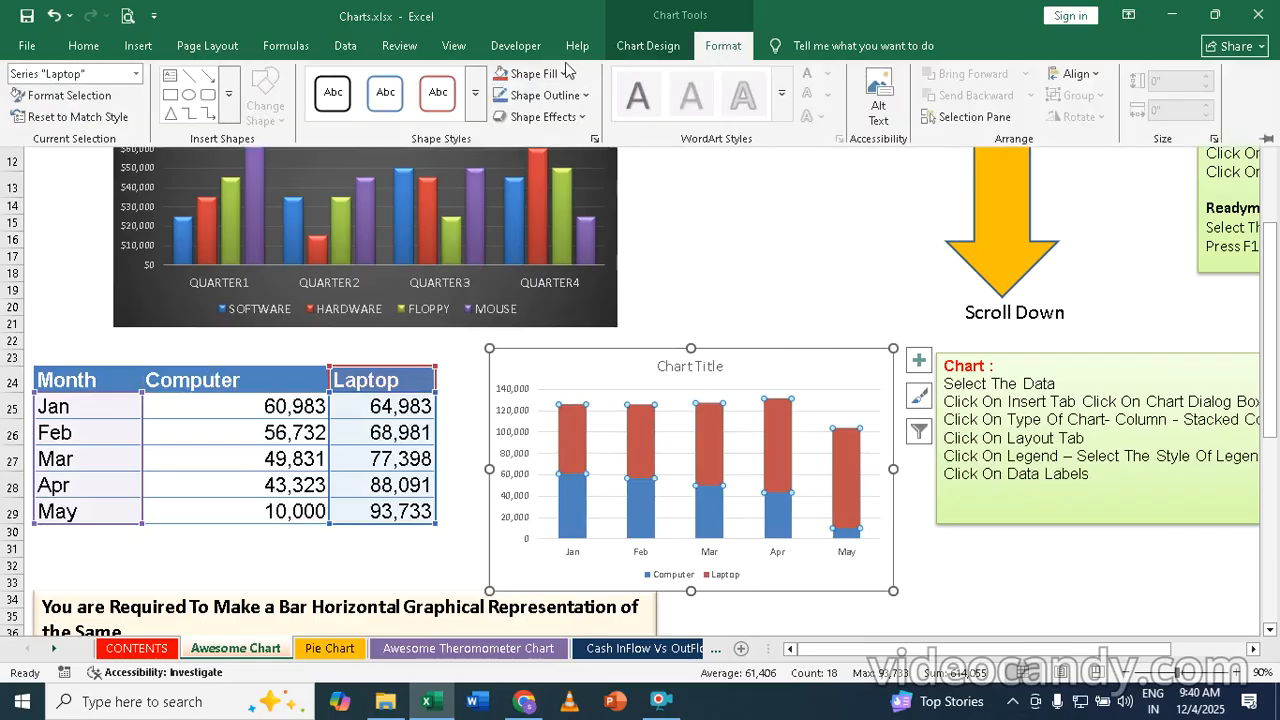
pyautogui.click(565, 74)
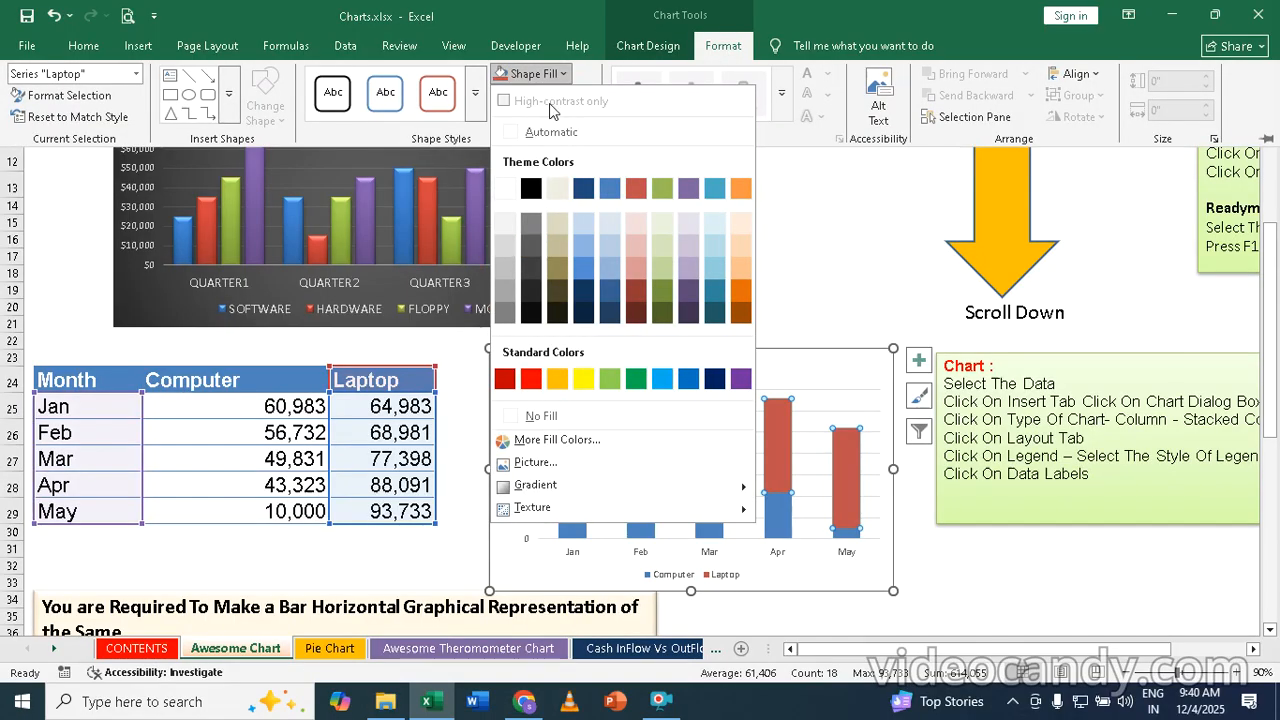
pyautogui.click(507, 382)
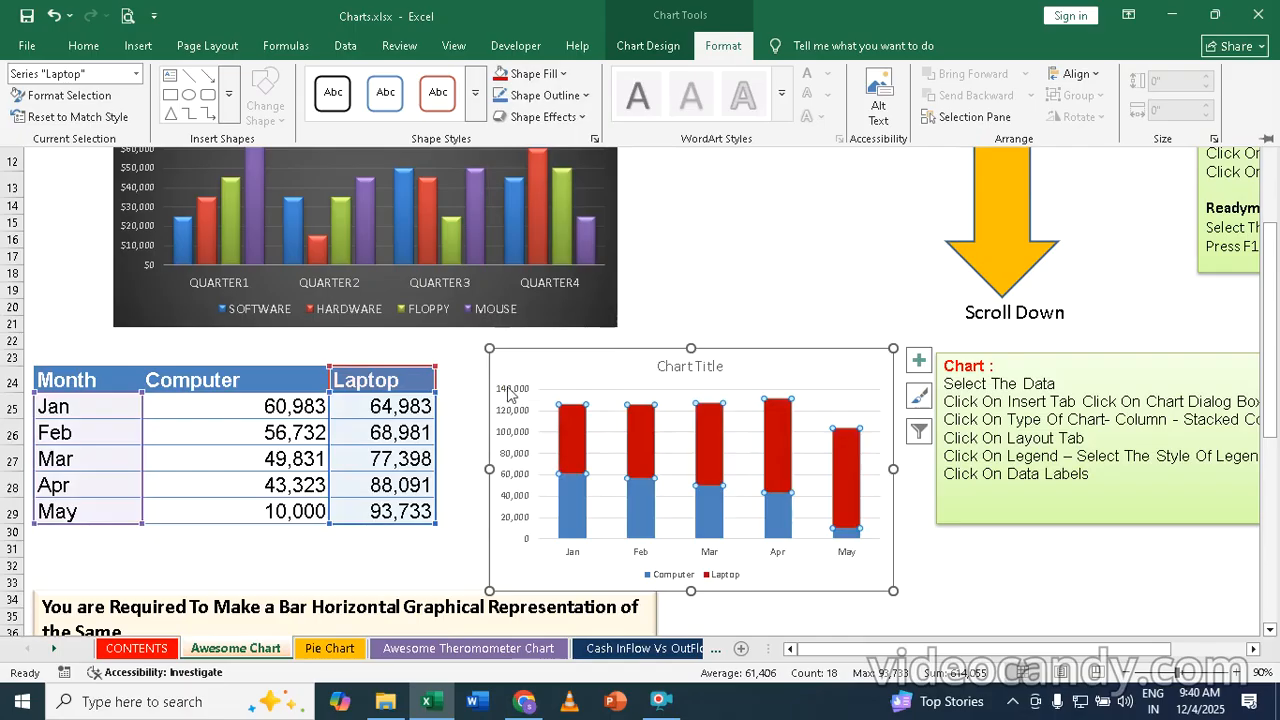
# Step: Try standard Blue as the Laptop series fill and set it back to Dark Red
pyautogui.click(573, 506)
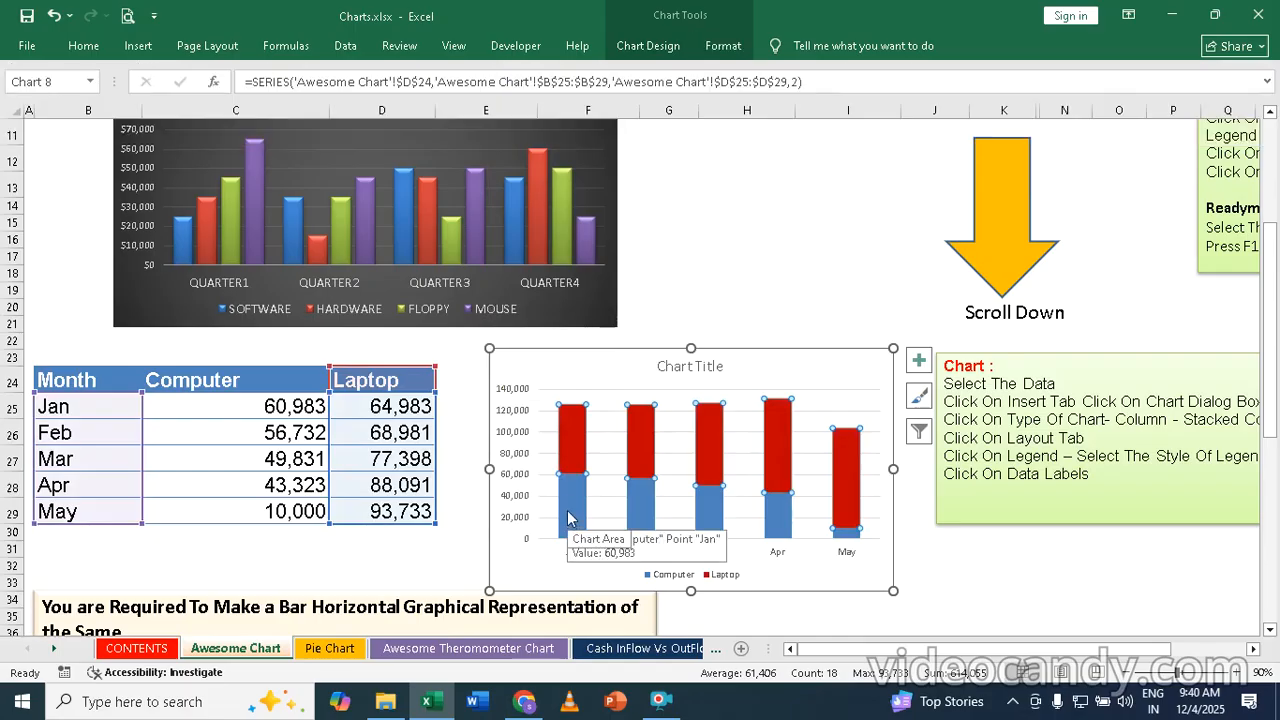
pyautogui.click(645, 45)
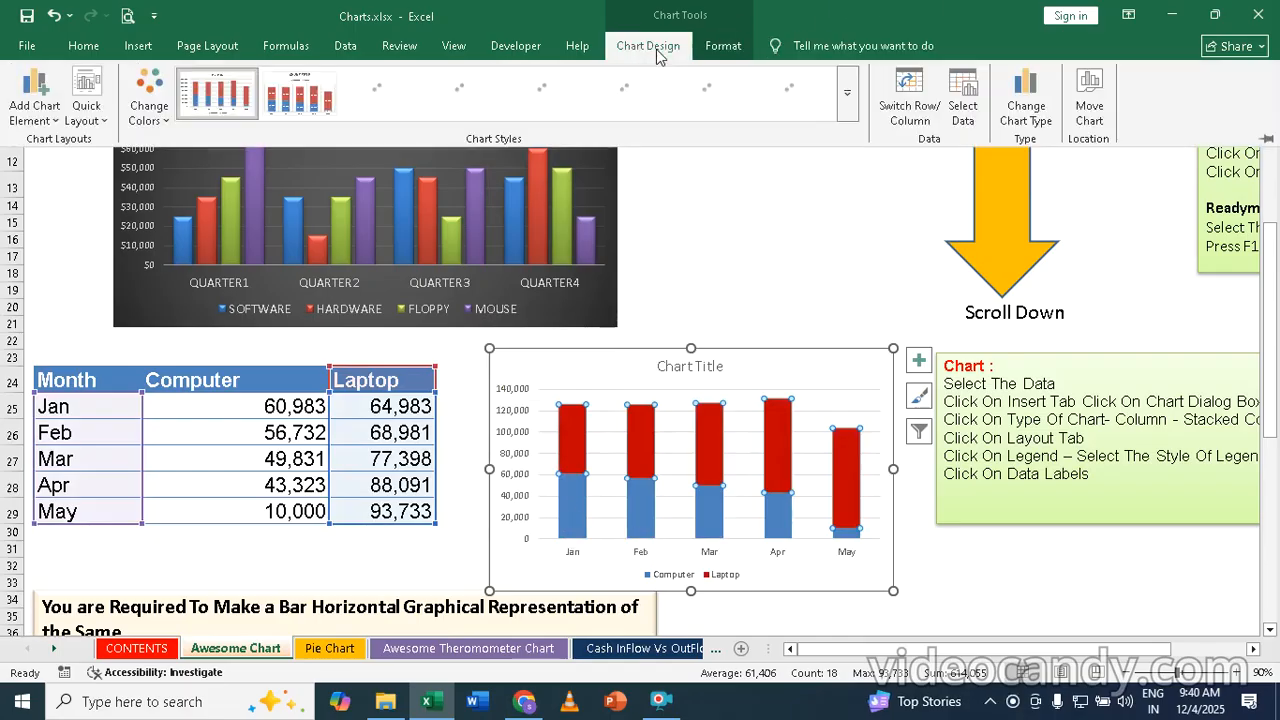
pyautogui.click(727, 48)
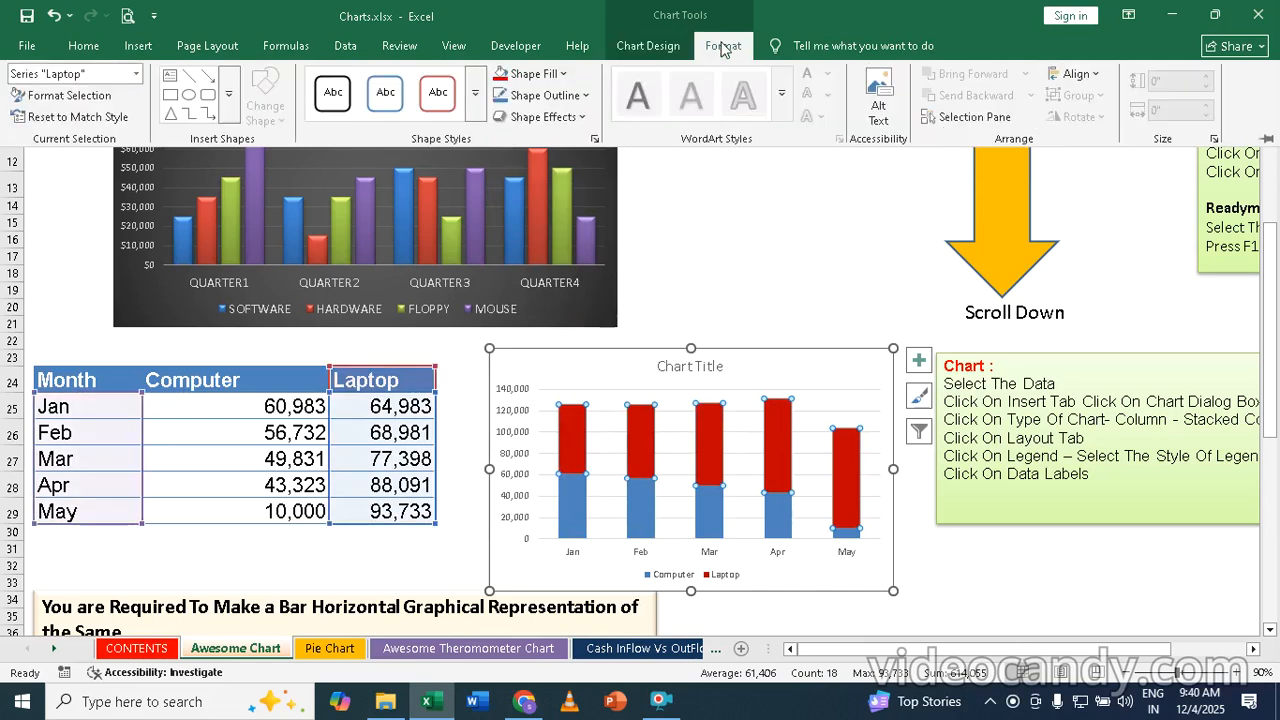
pyautogui.click(564, 75)
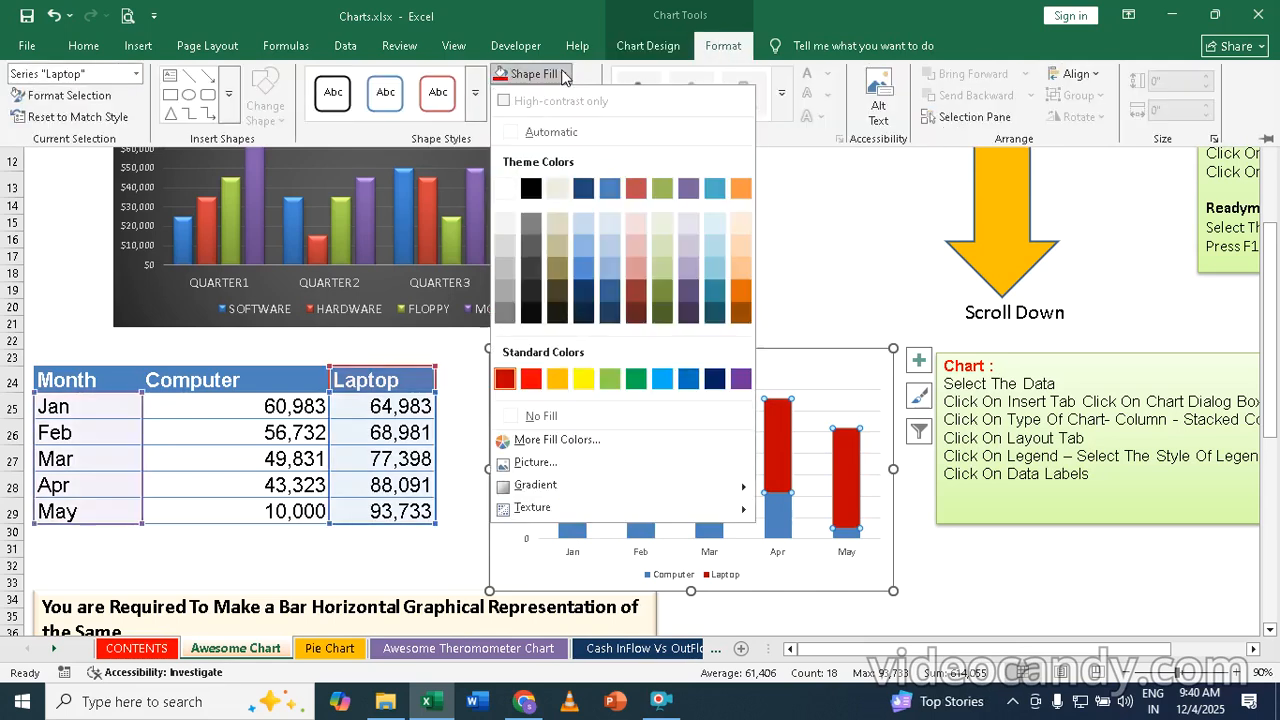
pyautogui.click(688, 378)
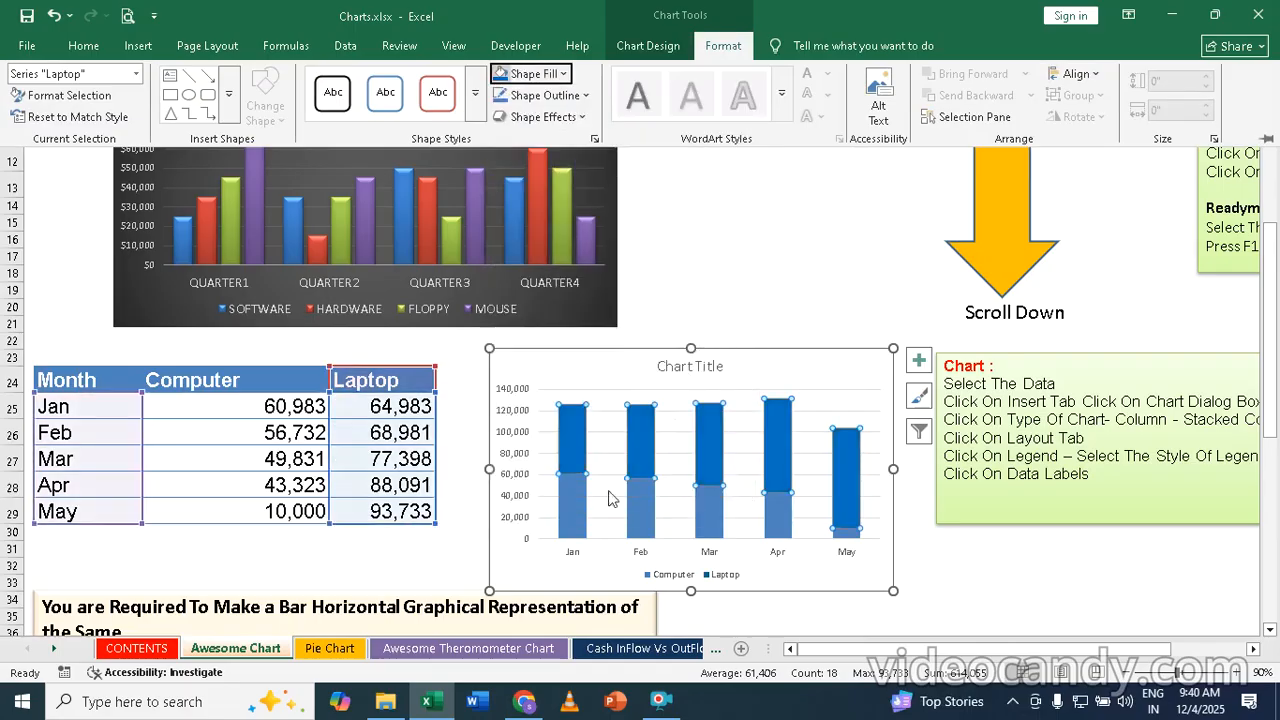
pyautogui.click(564, 75)
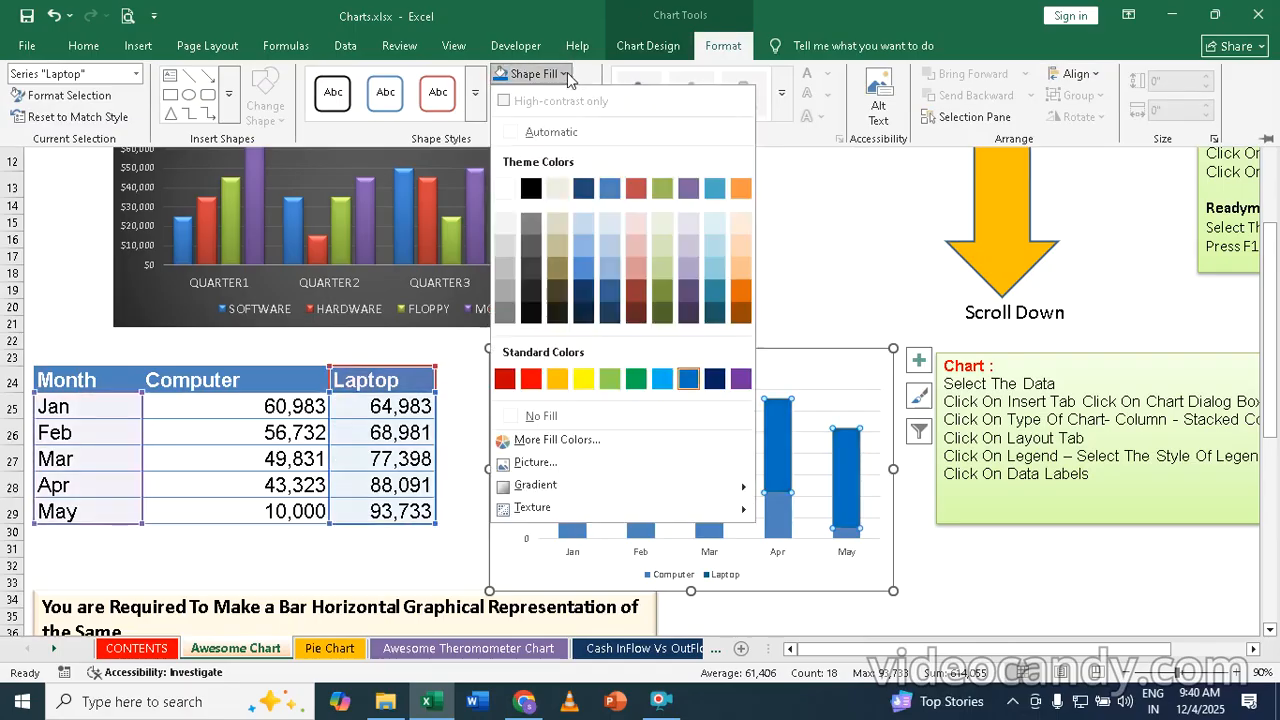
pyautogui.click(505, 379)
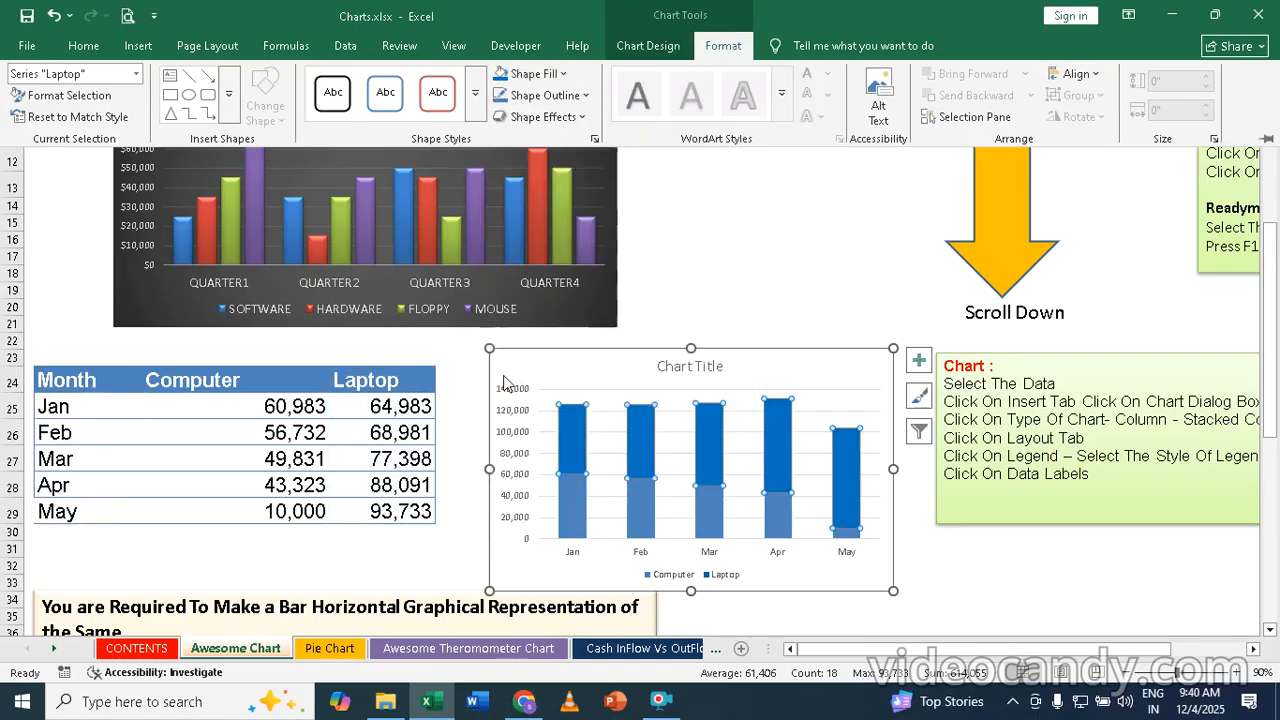
# Step: Fill the Computer series columns of the stacked chart with standard Blue
pyautogui.click(574, 528)
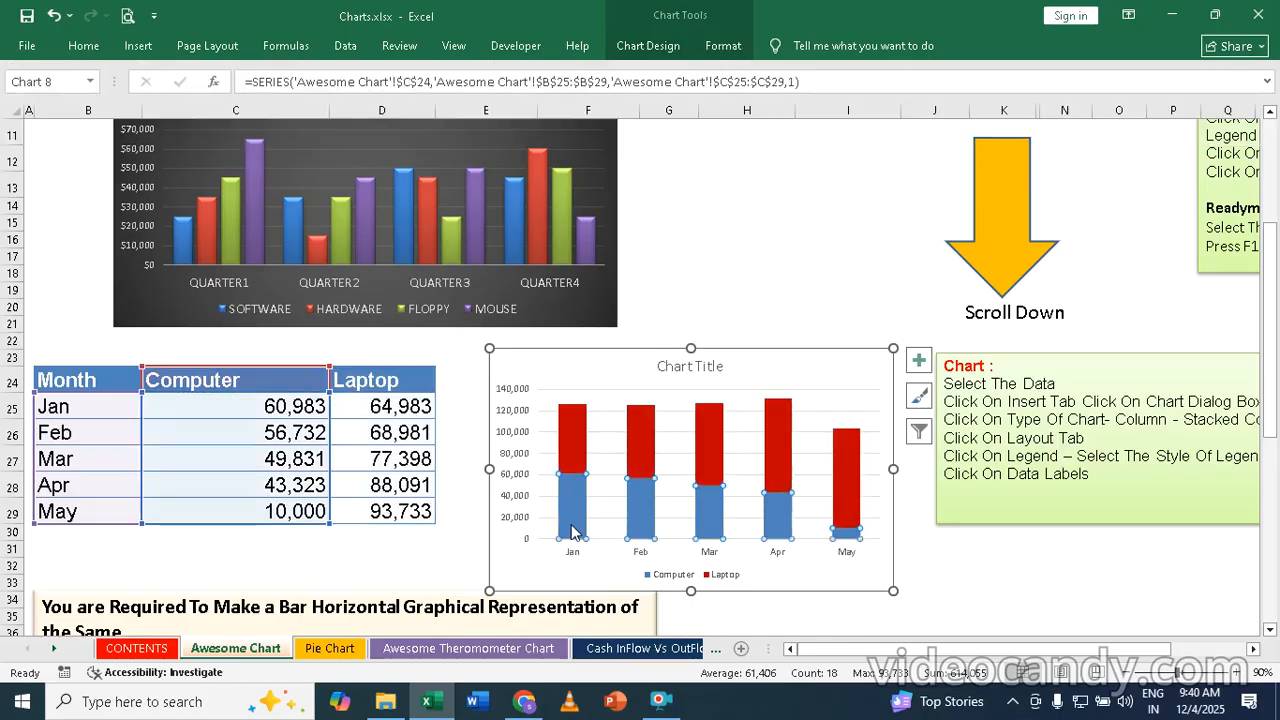
pyautogui.moveTo(577, 513)
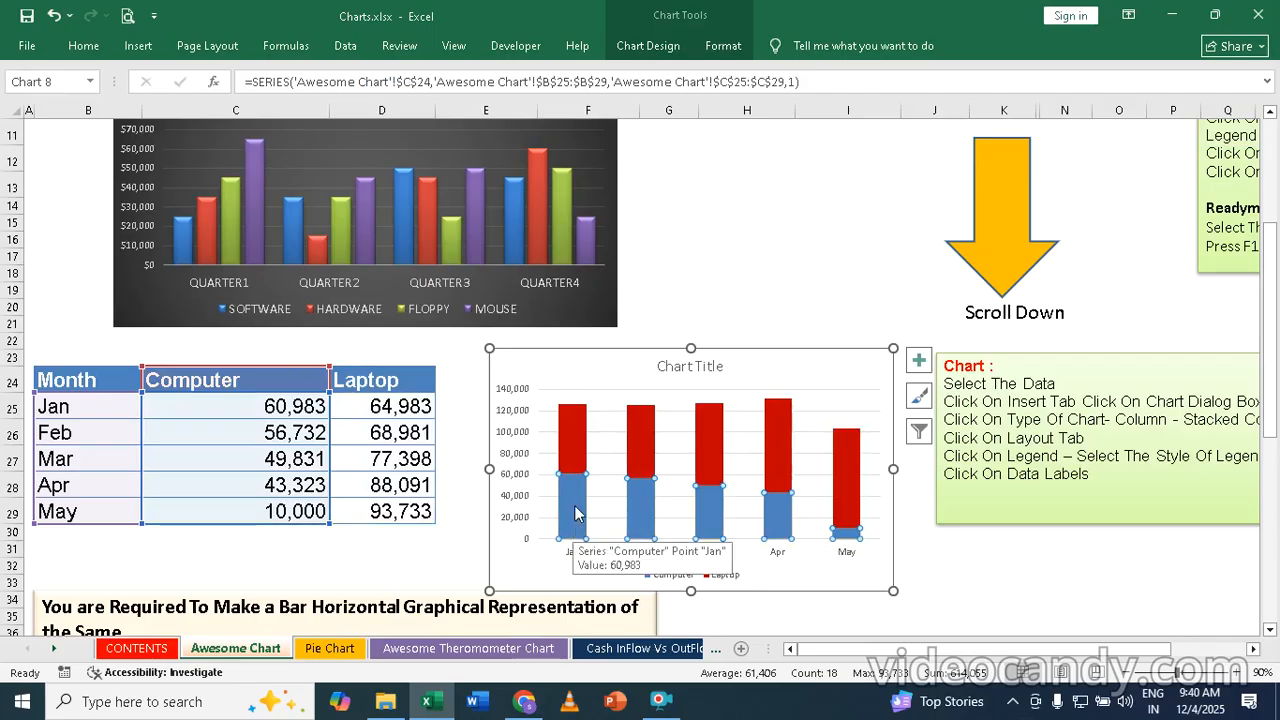
pyautogui.click(723, 46)
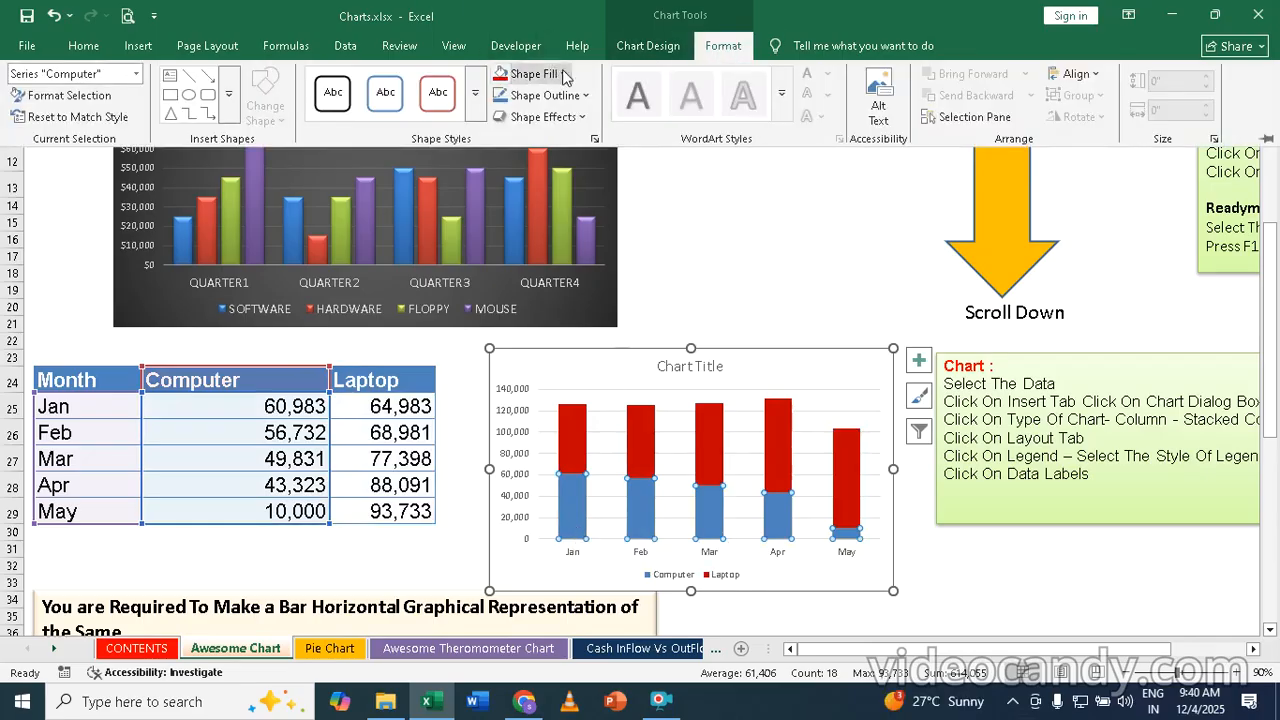
pyautogui.click(564, 75)
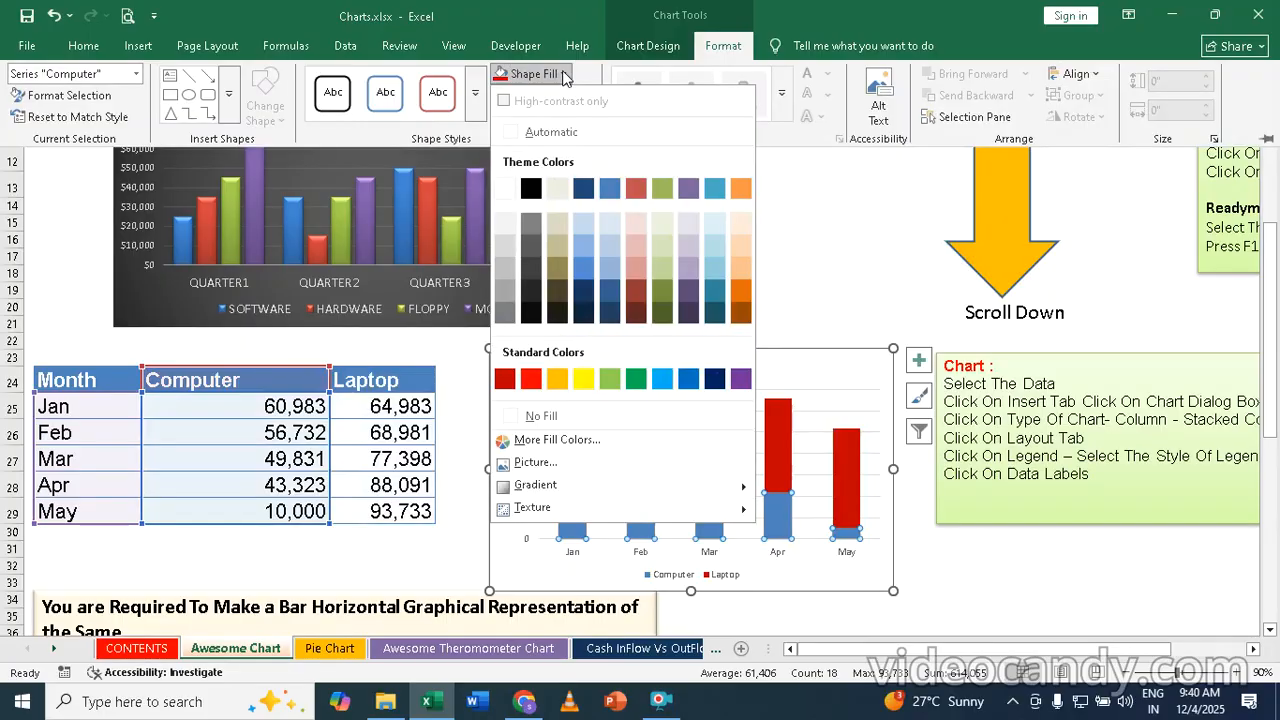
pyautogui.click(689, 379)
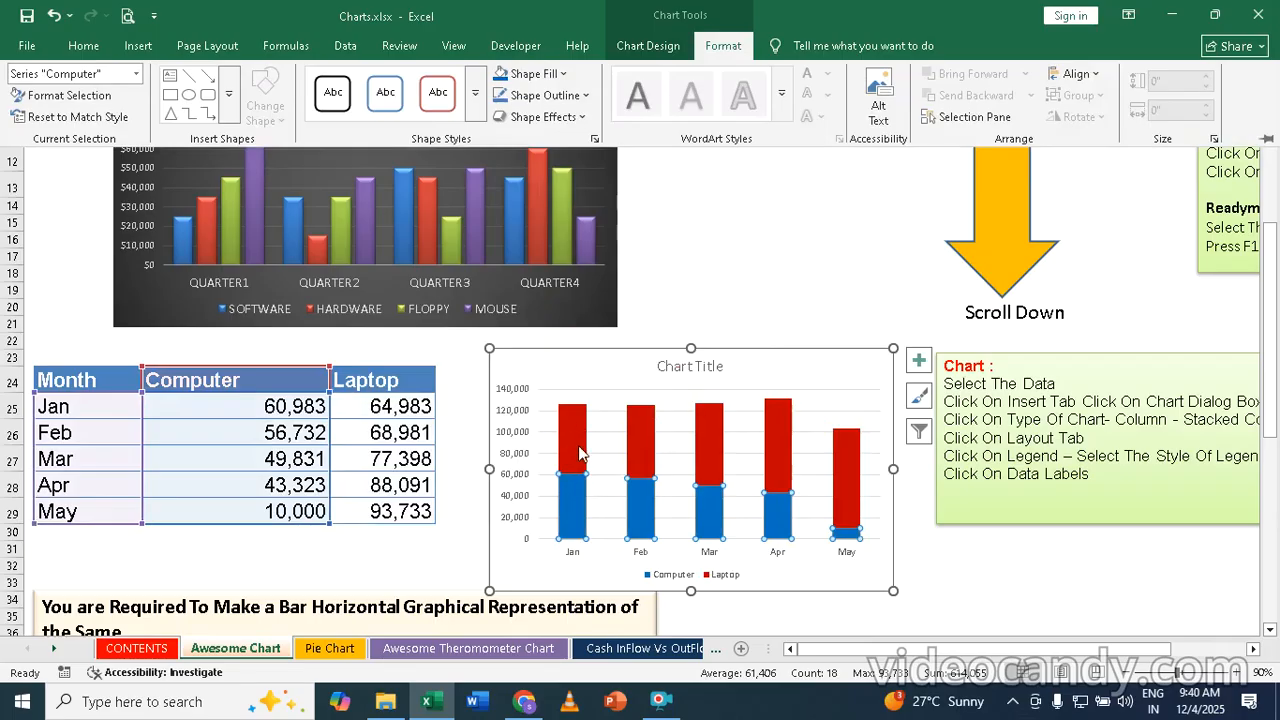
pyautogui.hotkey('ctrl', 'F1')
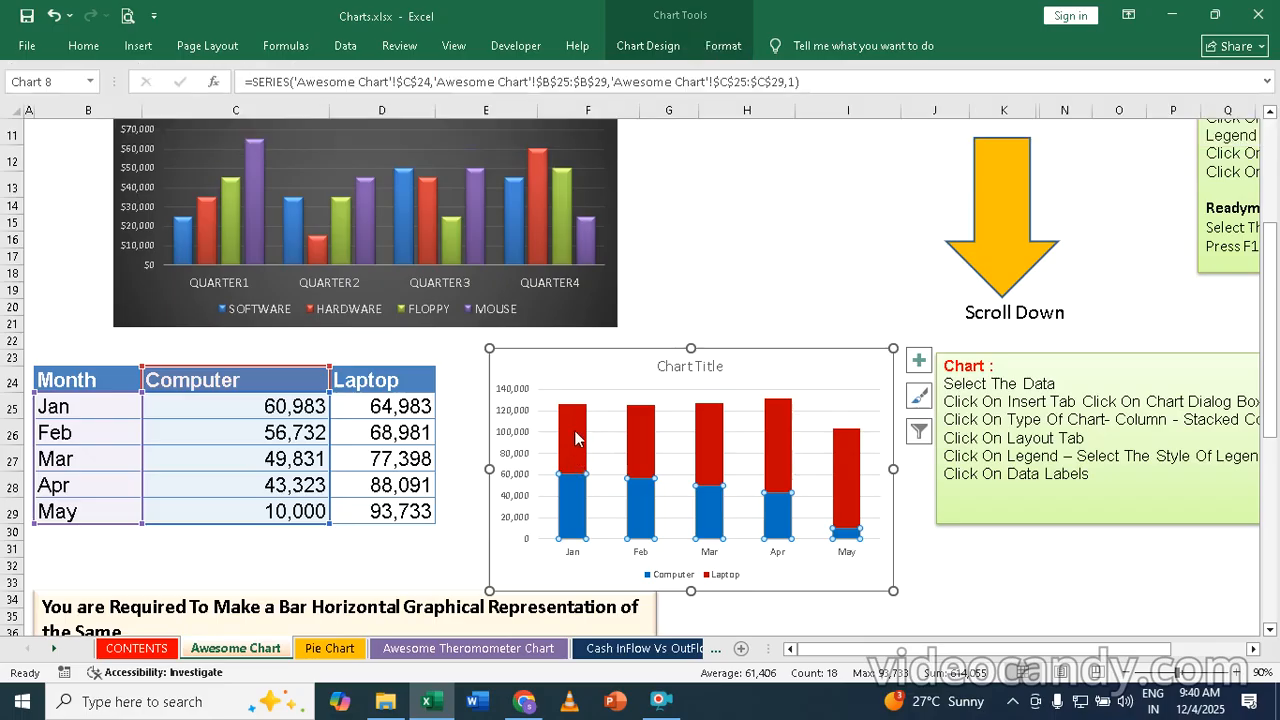
# Step: Add data labels to the Laptop series columns of the stacked chart
pyautogui.click(576, 437)
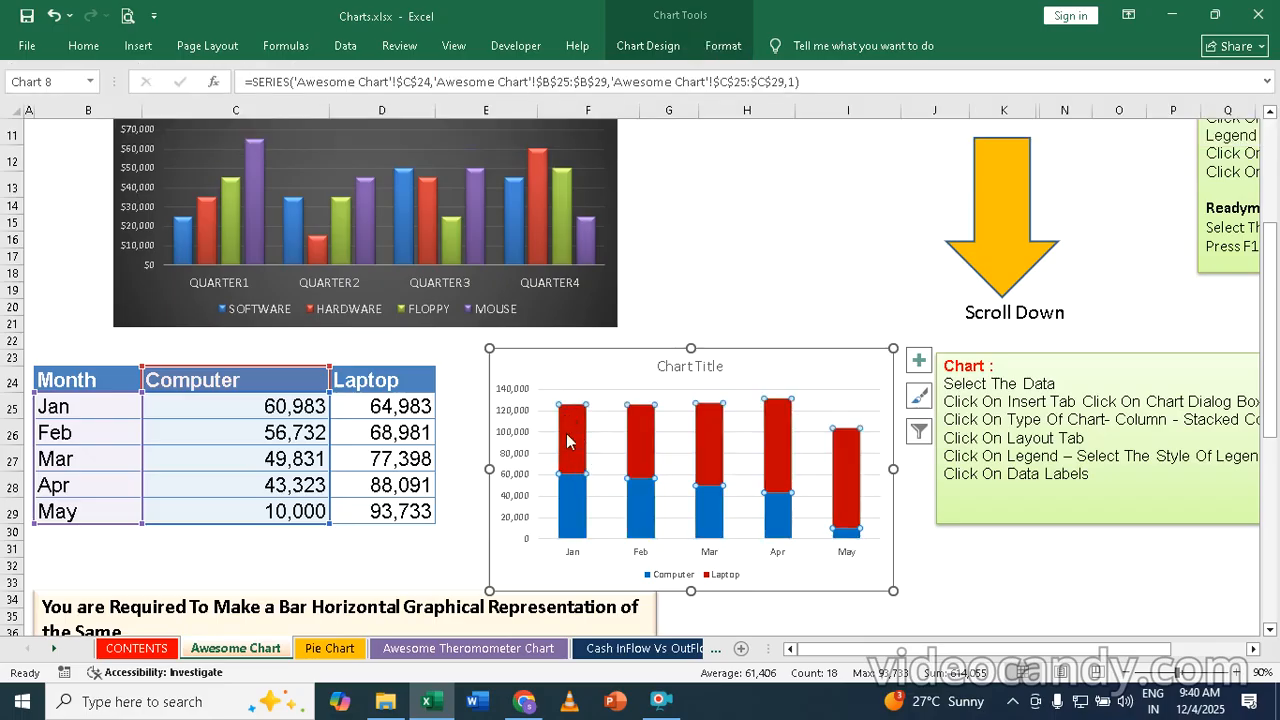
pyautogui.doubleClick(574, 426)
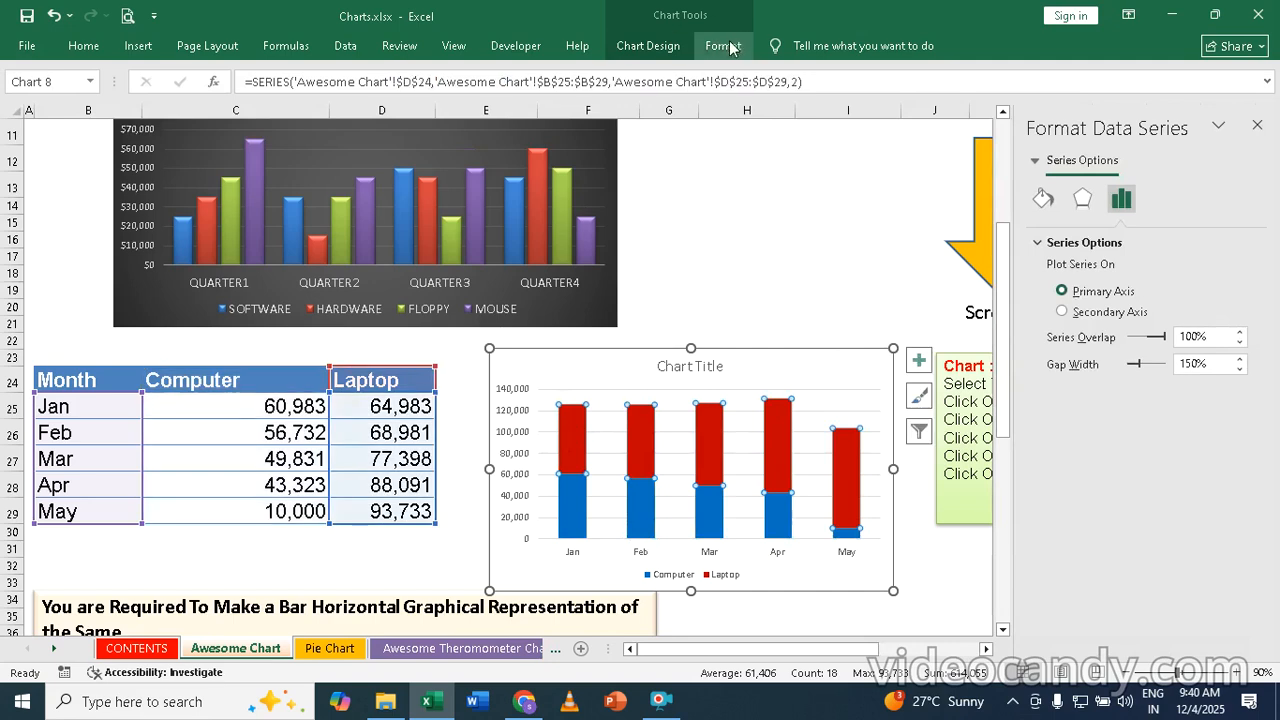
pyautogui.click(919, 362)
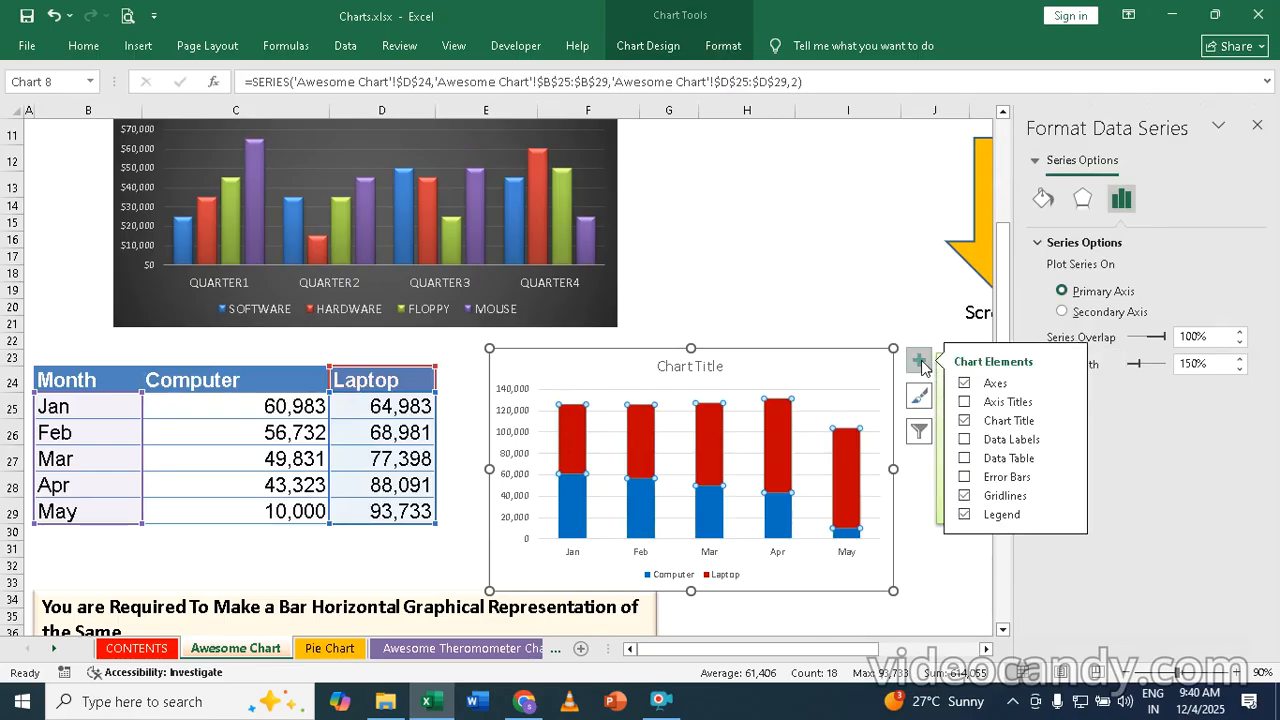
pyautogui.click(965, 442)
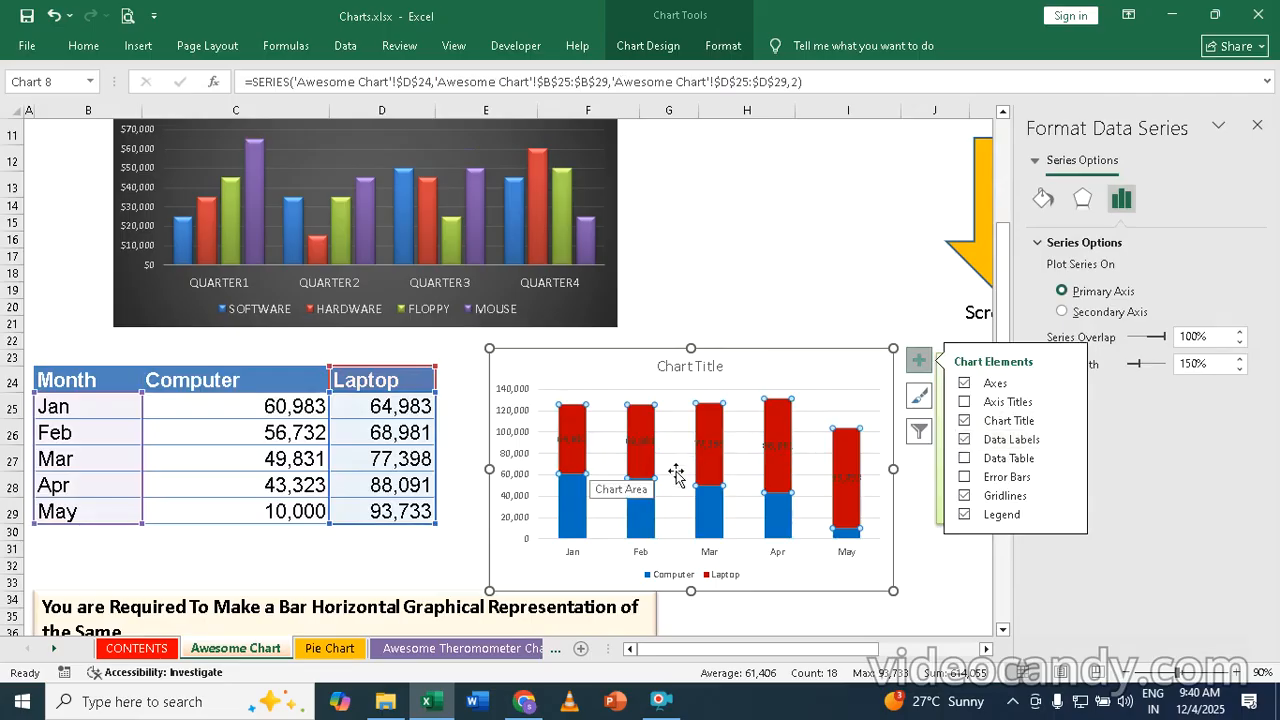
pyautogui.click(574, 502)
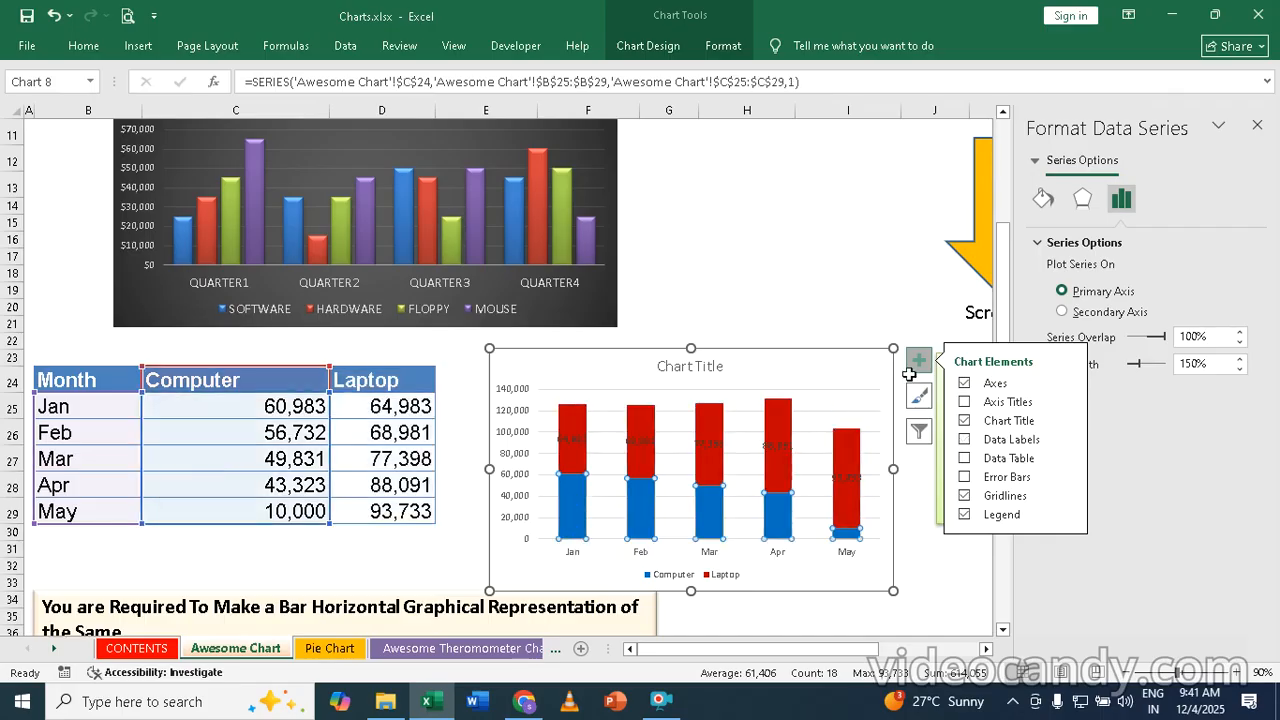
pyautogui.click(859, 290)
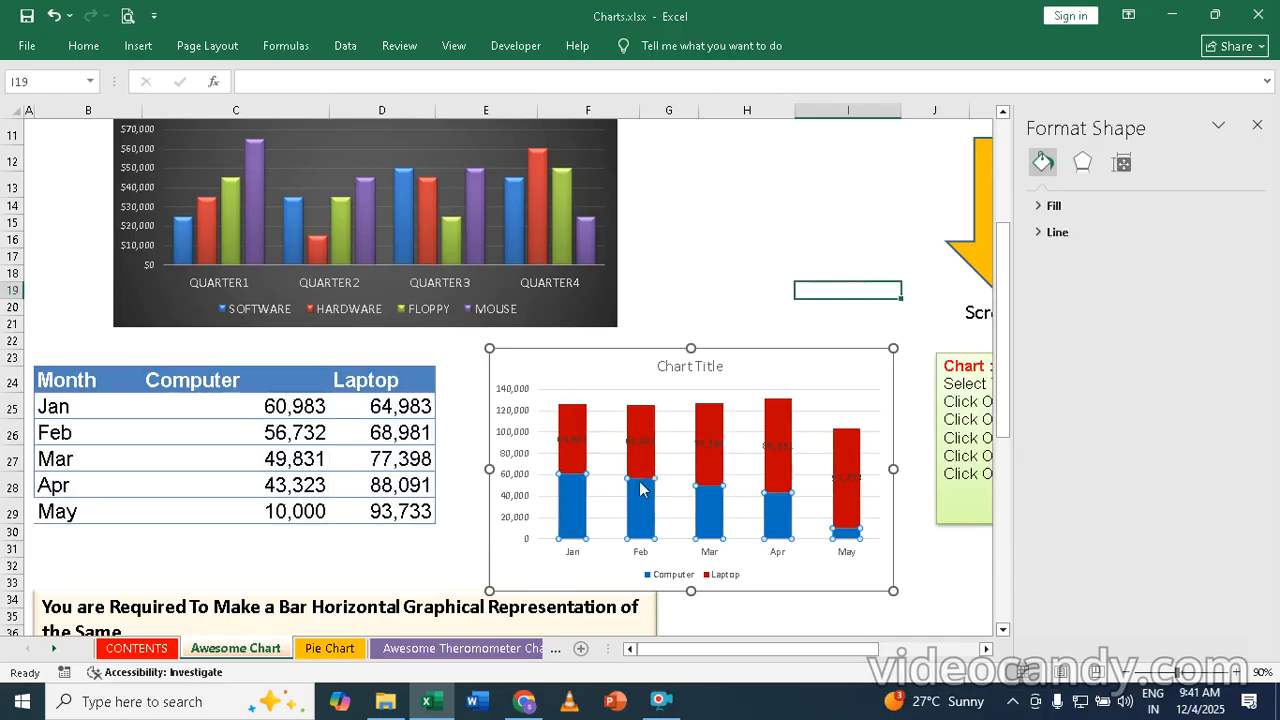
pyautogui.click(574, 530)
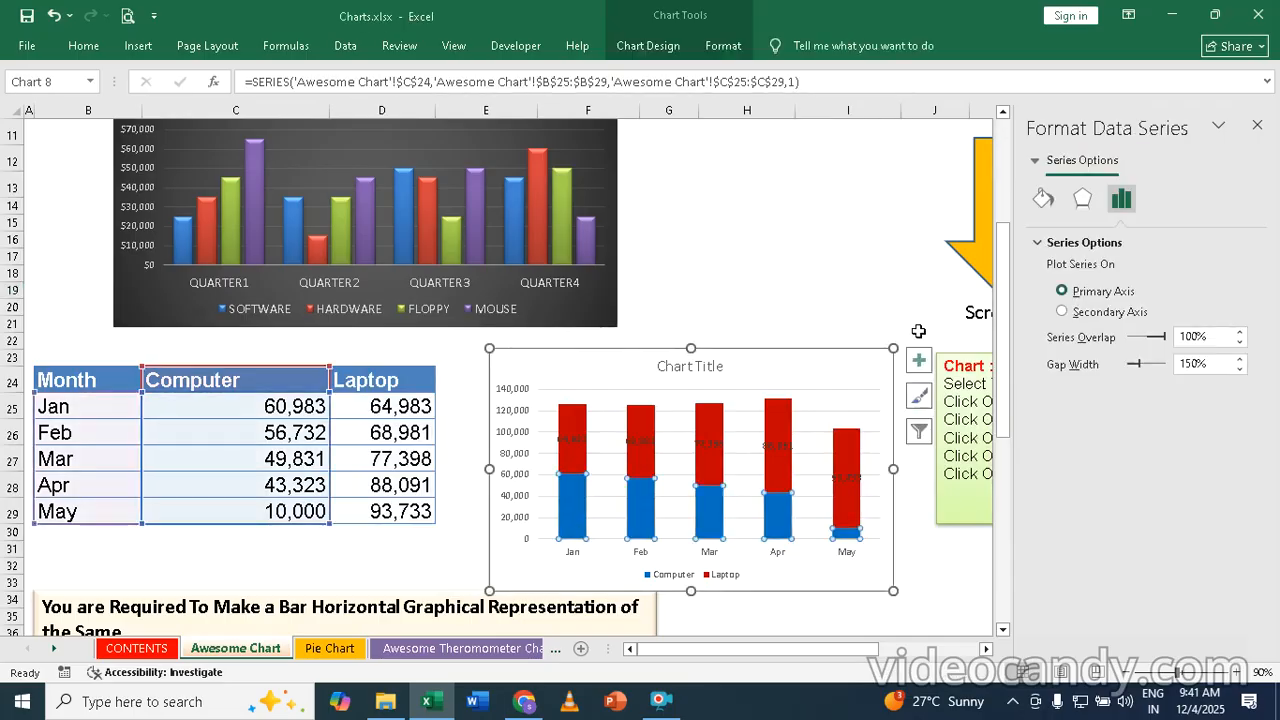
pyautogui.click(918, 364)
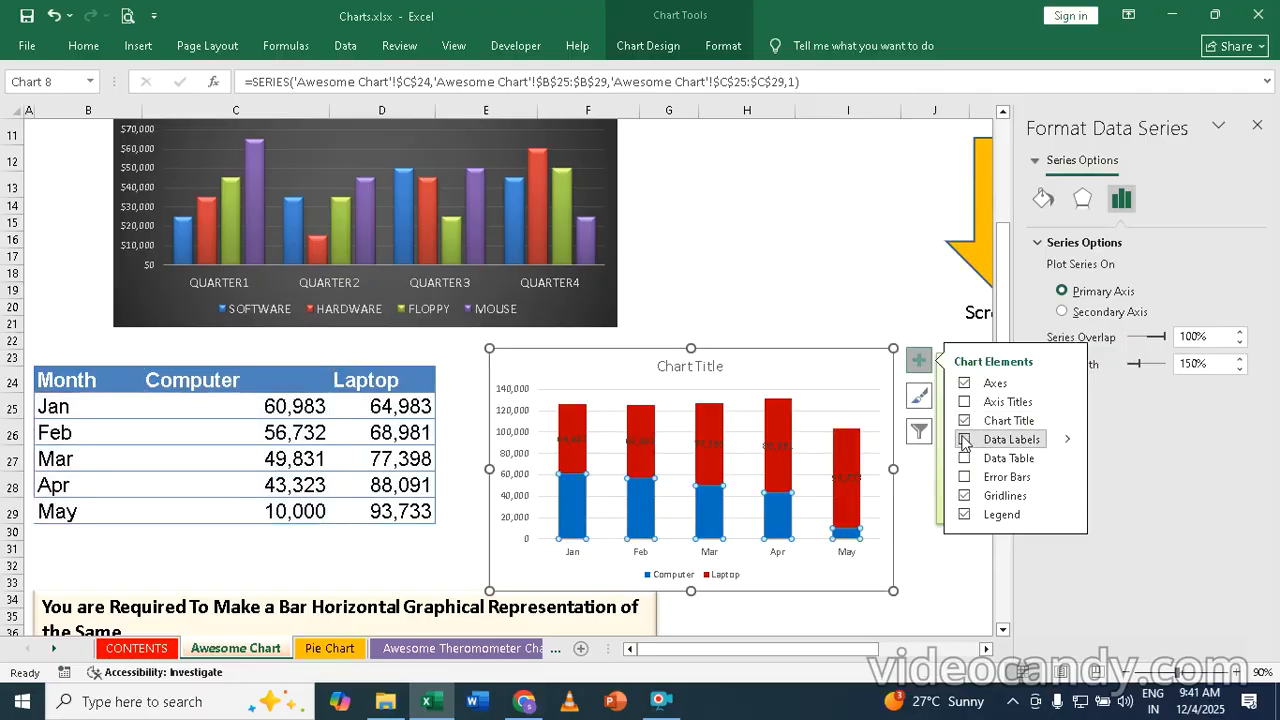
pyautogui.click(831, 265)
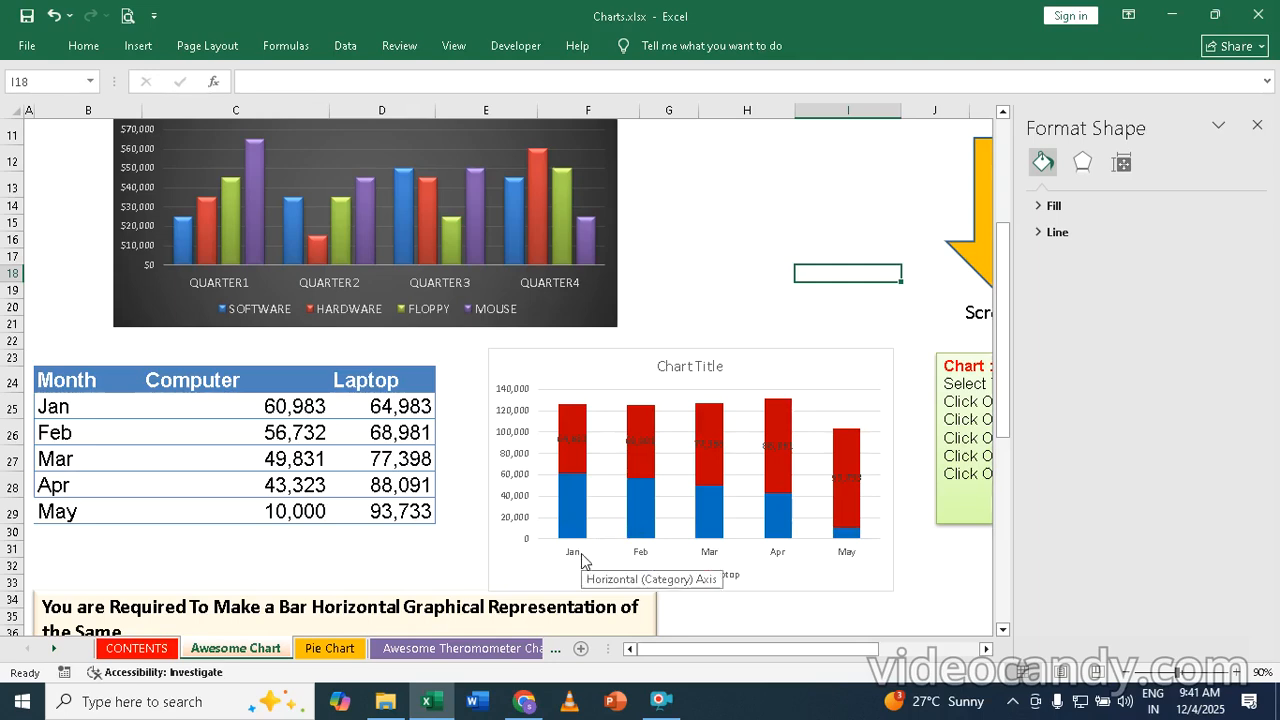
# Step: Enlarge the month labels on the stacked chart's horizontal axis by four font size steps
pyautogui.click(585, 560)
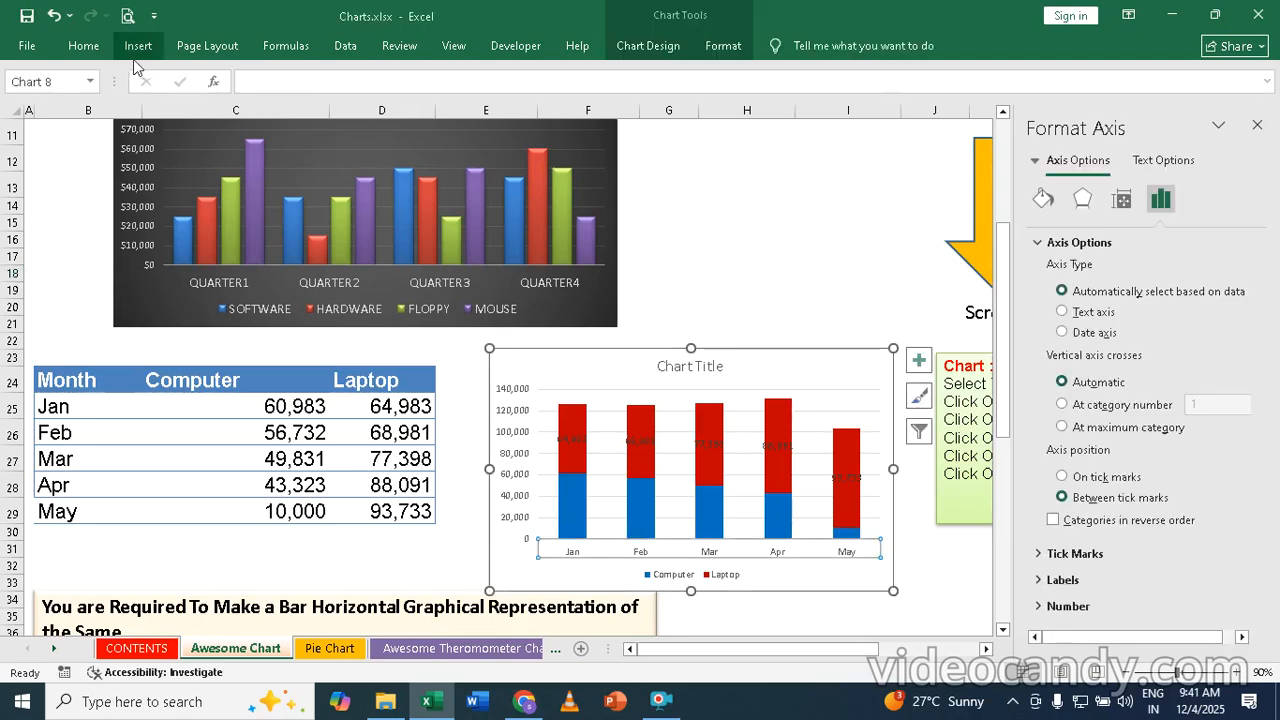
pyautogui.click(88, 50)
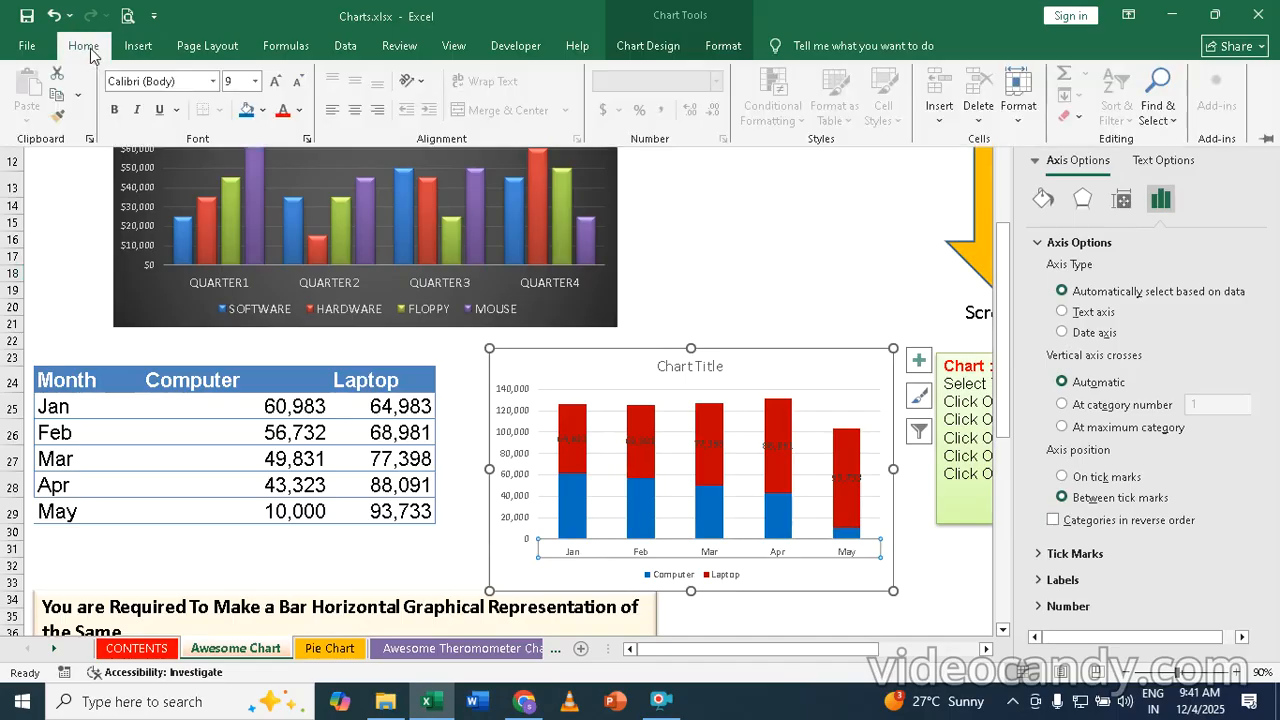
pyautogui.click(277, 84)
pyautogui.click(277, 85)
pyautogui.click(277, 85)
pyautogui.click(277, 85)
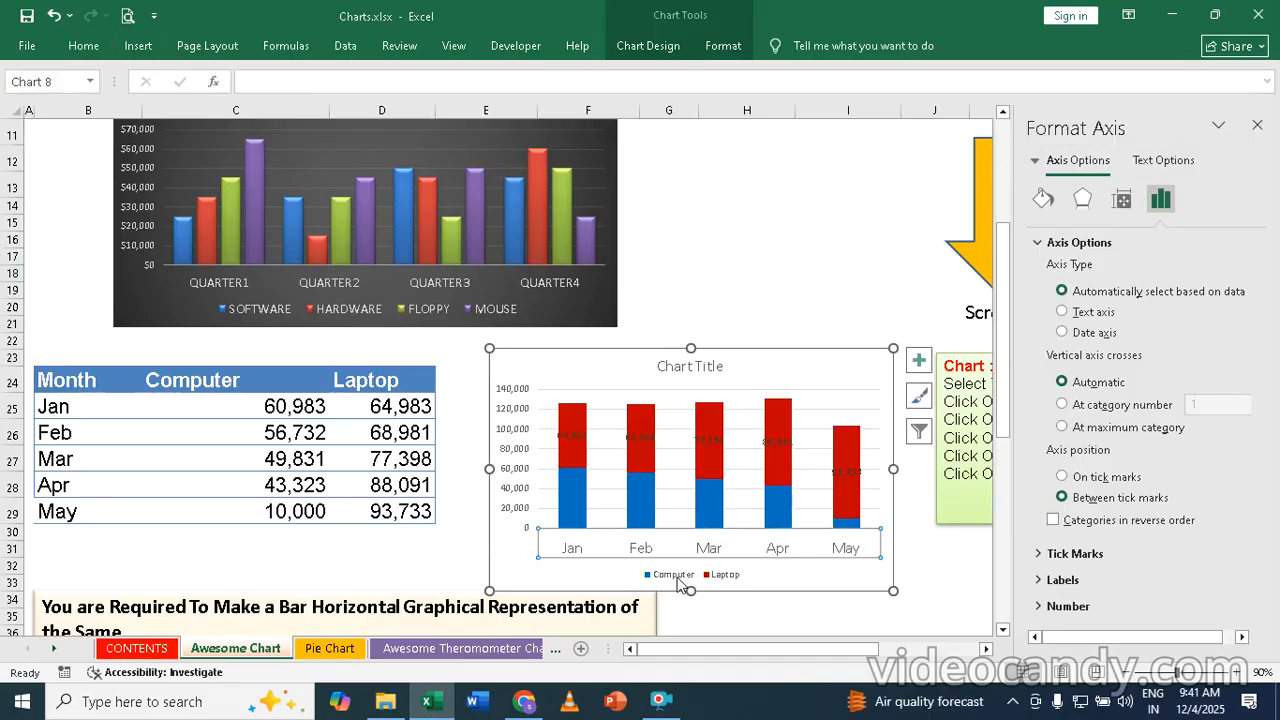
# Step: Set the stacked chart's legend font size to 12 and close the formatting pane
pyautogui.click(676, 580)
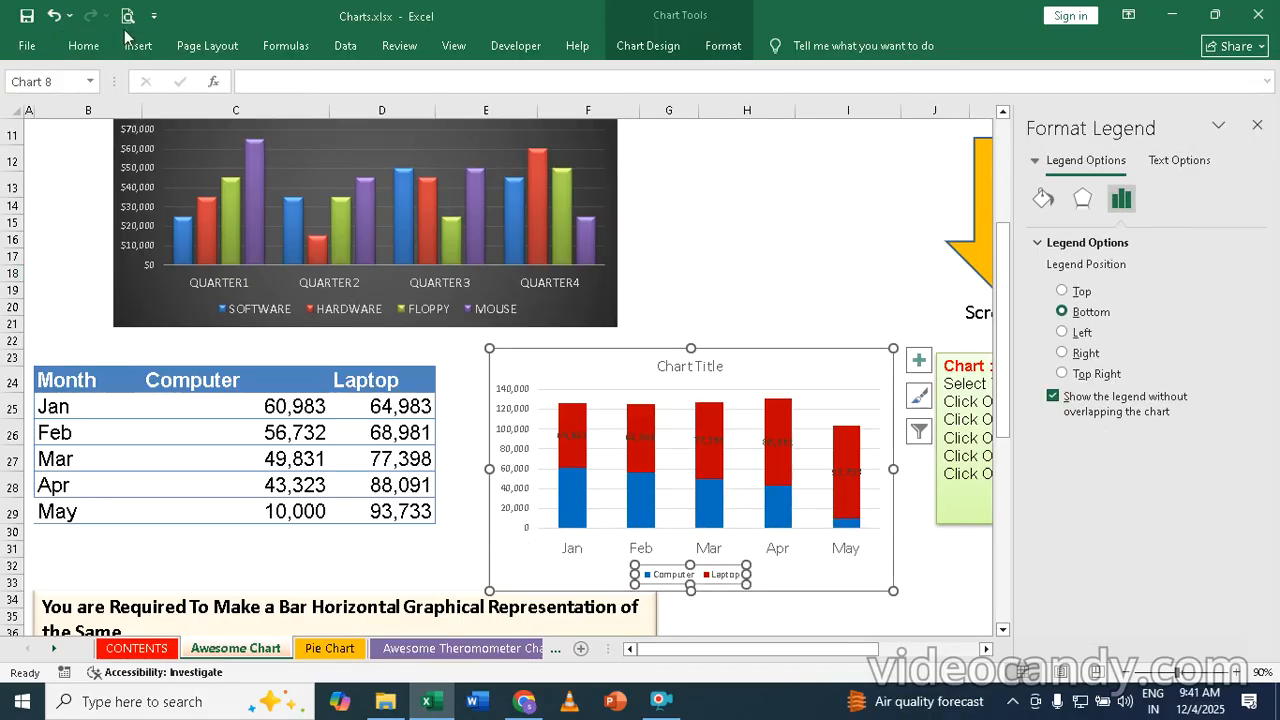
pyautogui.click(88, 47)
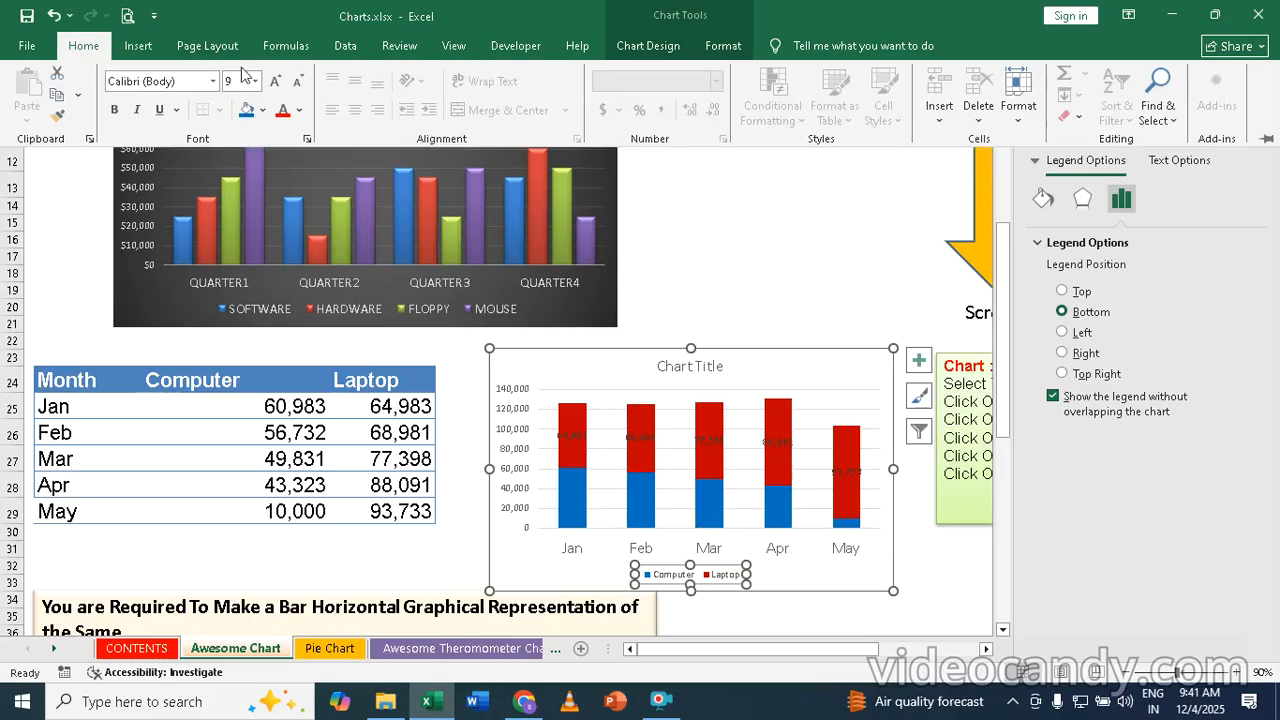
pyautogui.click(275, 81)
pyautogui.click(275, 81)
pyautogui.click(275, 81)
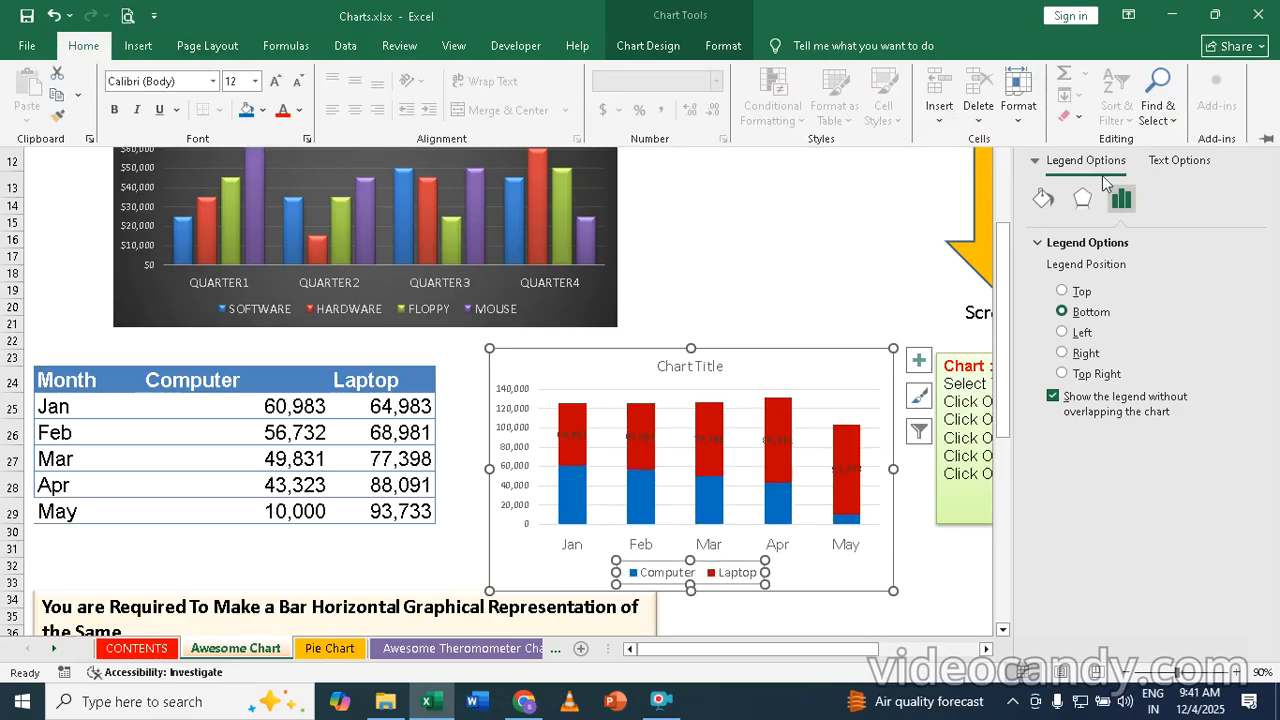
pyautogui.click(806, 225)
pyautogui.click(806, 225)
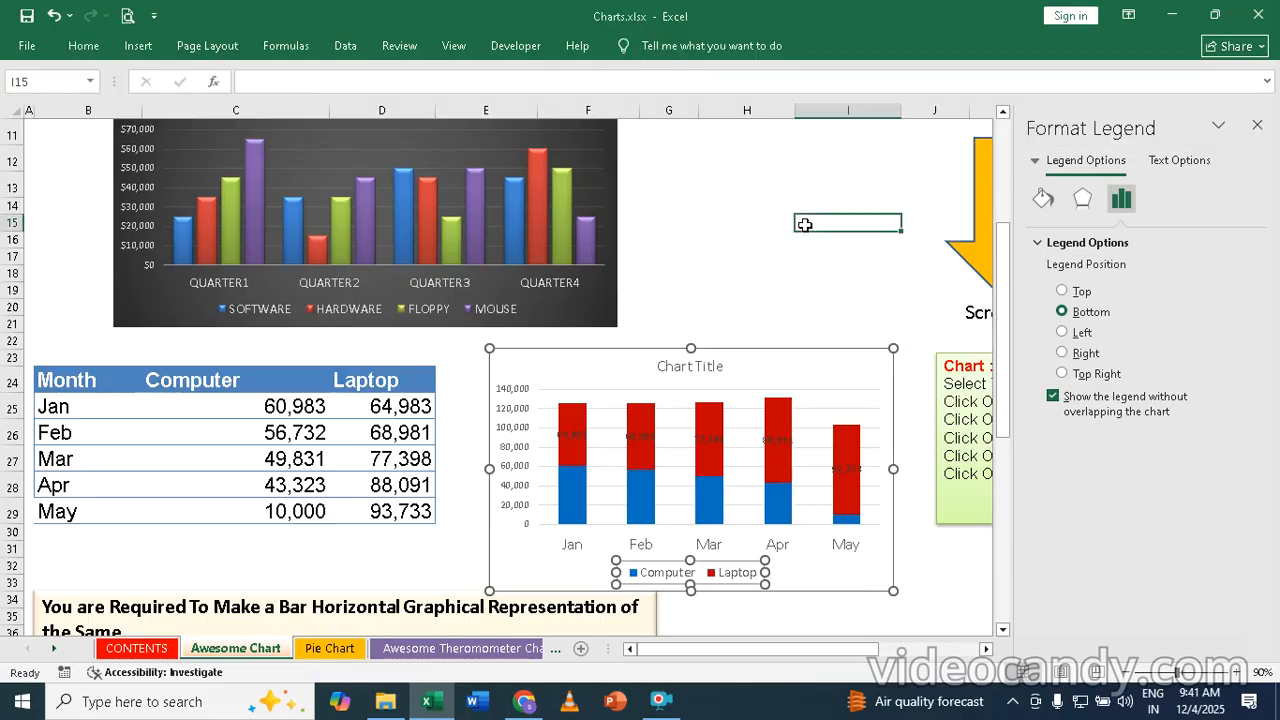
pyautogui.click(1258, 125)
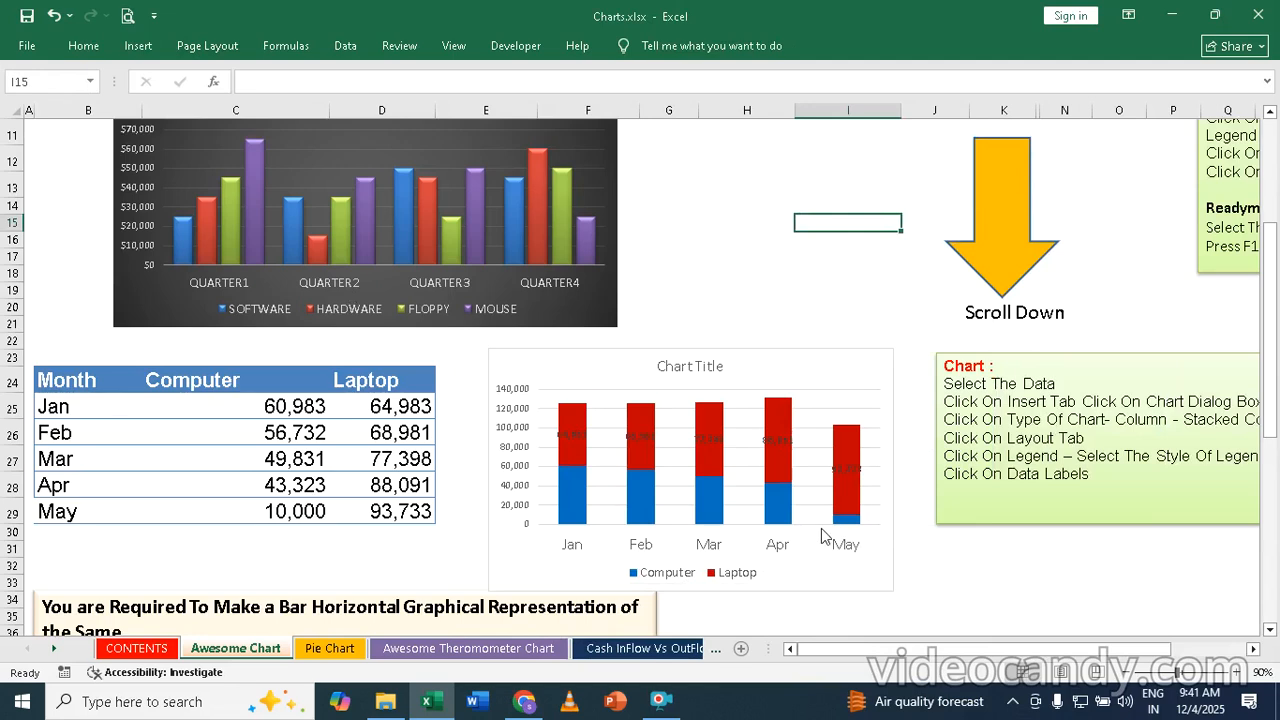
# Step: Add data labels to the Computer series columns of the stacked chart
pyautogui.click(573, 511)
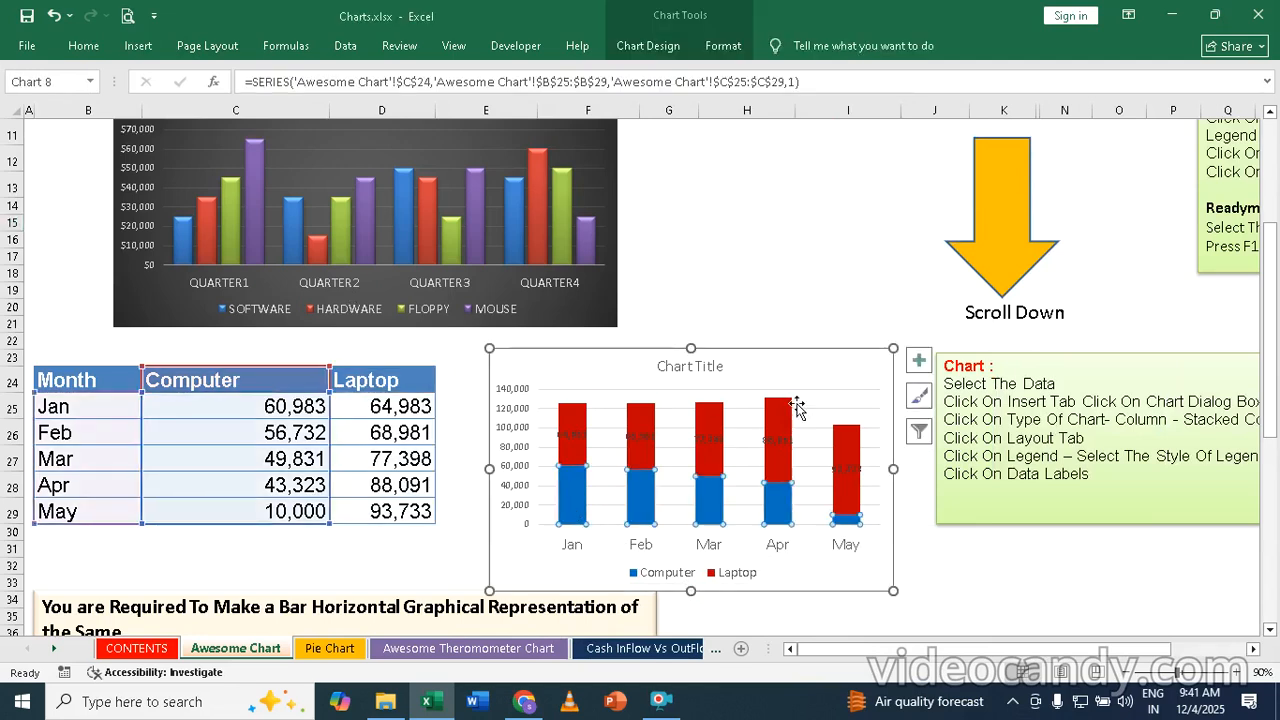
pyautogui.click(919, 362)
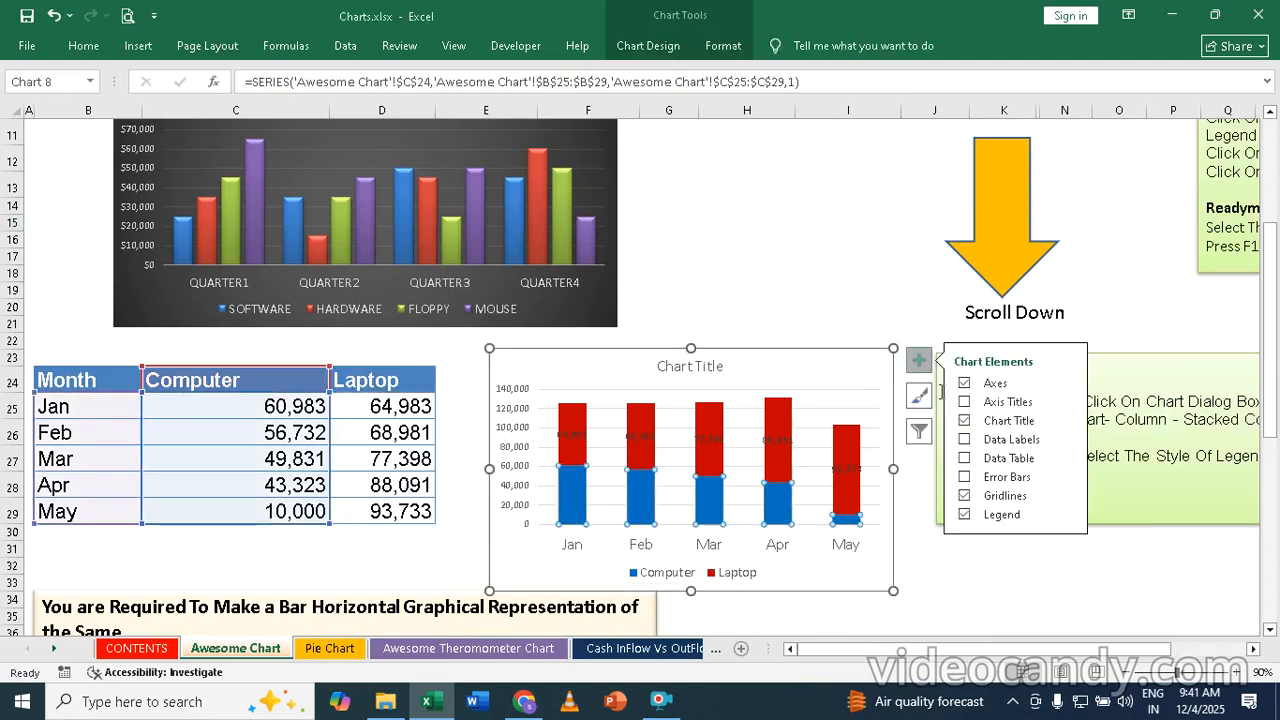
pyautogui.click(964, 440)
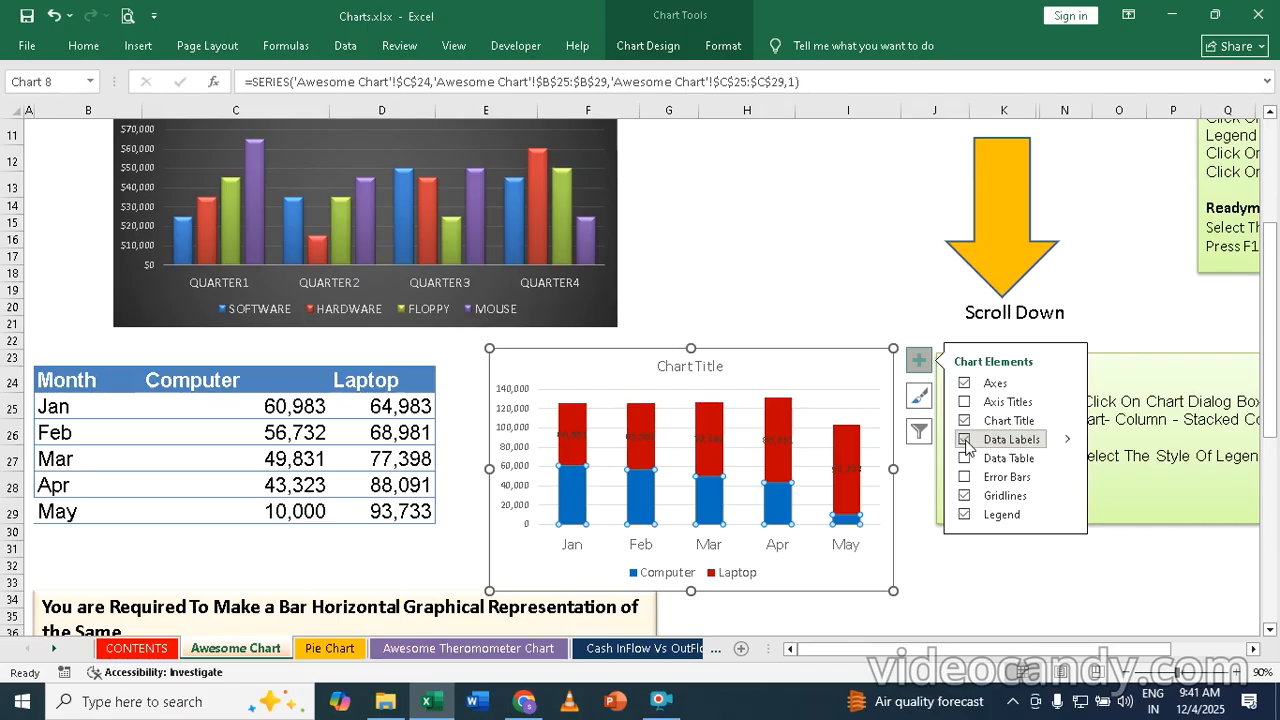
pyautogui.click(794, 224)
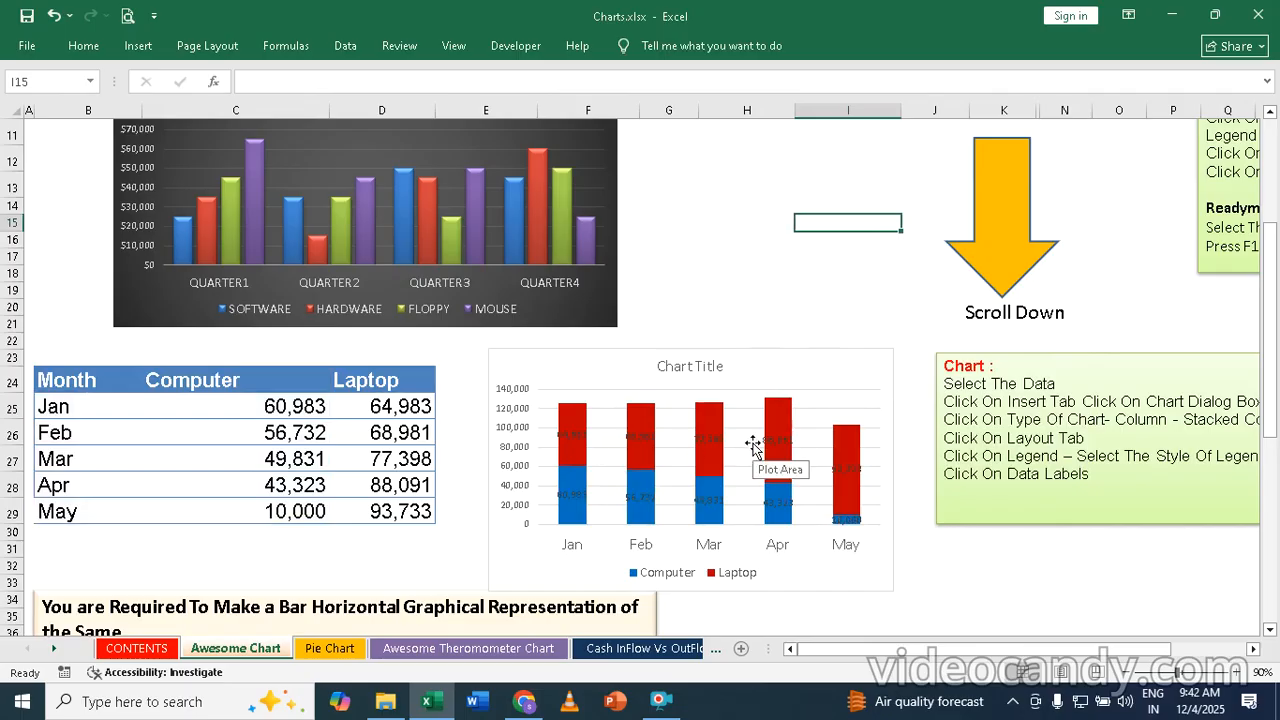
# Step: Apply the chart style with a dark background and light text to the stacked column chart
pyautogui.click(756, 354)
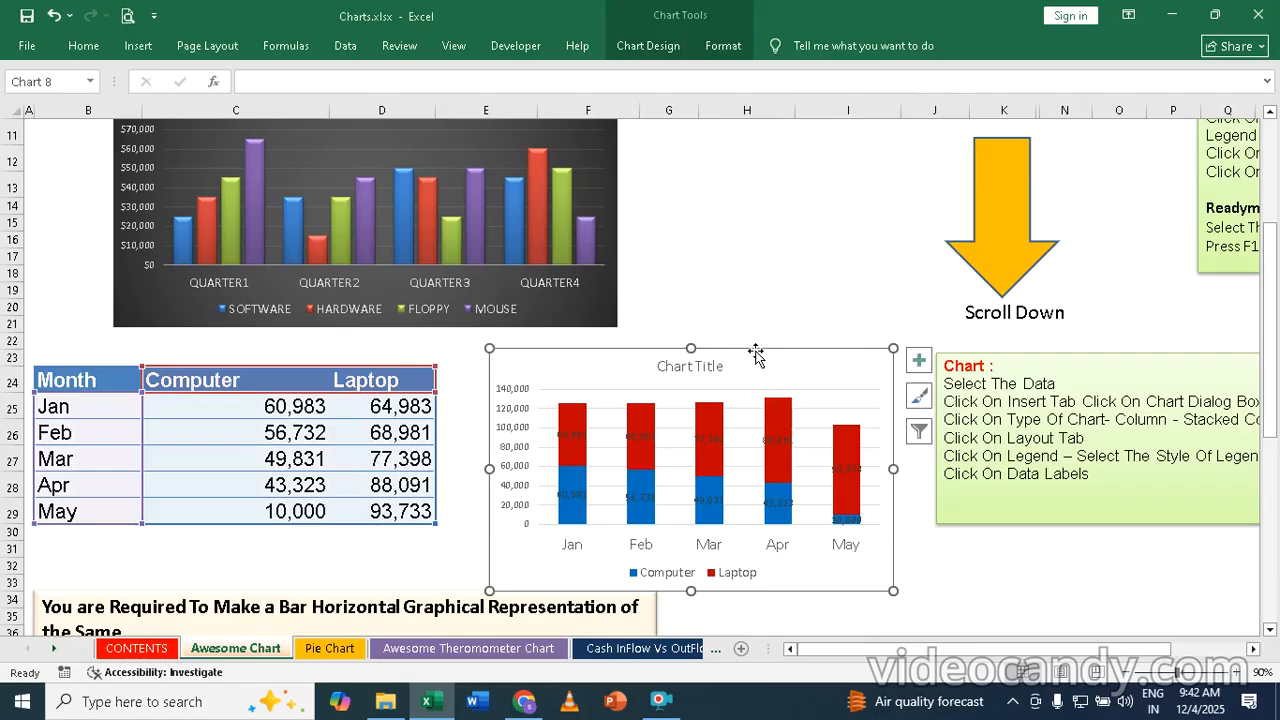
pyautogui.click(647, 47)
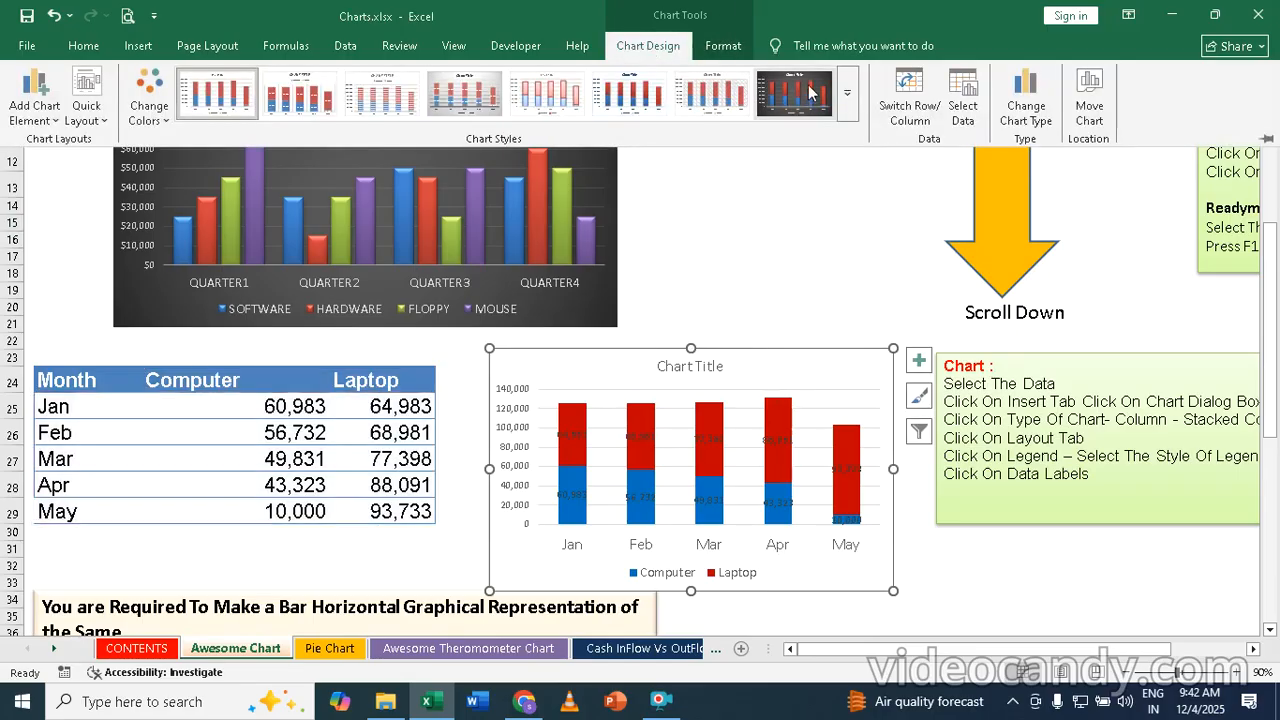
pyautogui.click(797, 103)
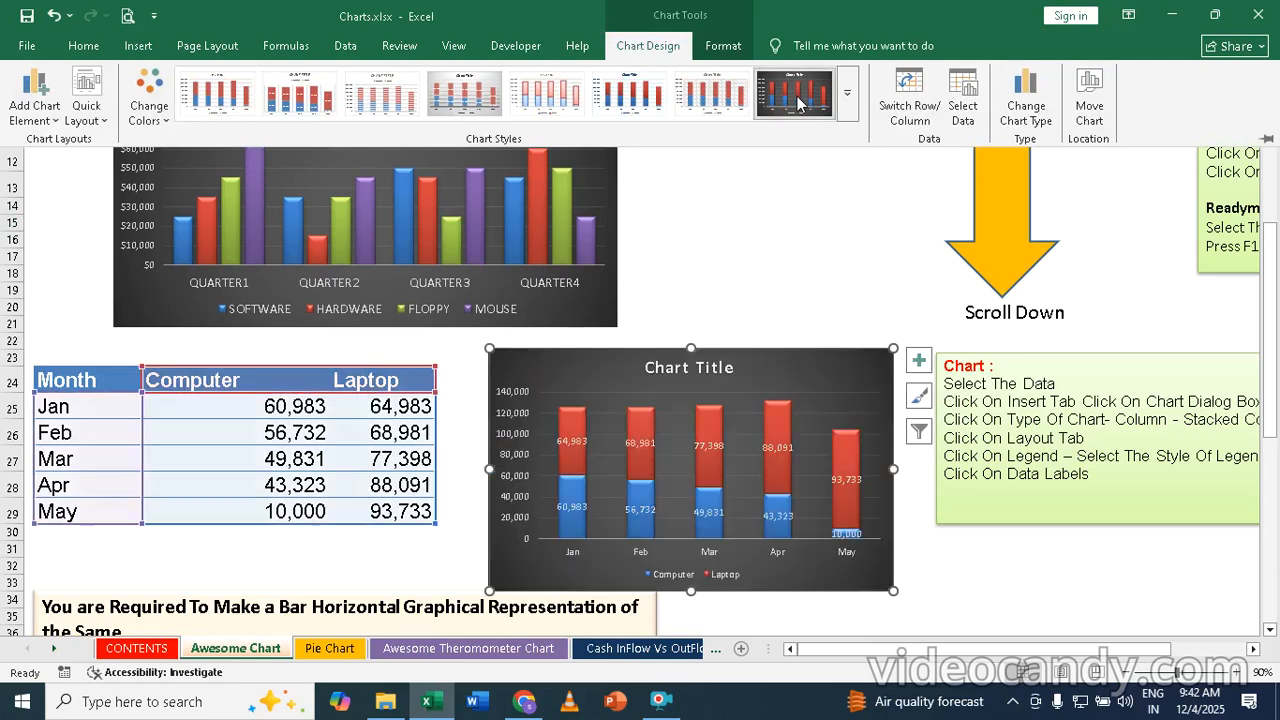
pyautogui.click(771, 241)
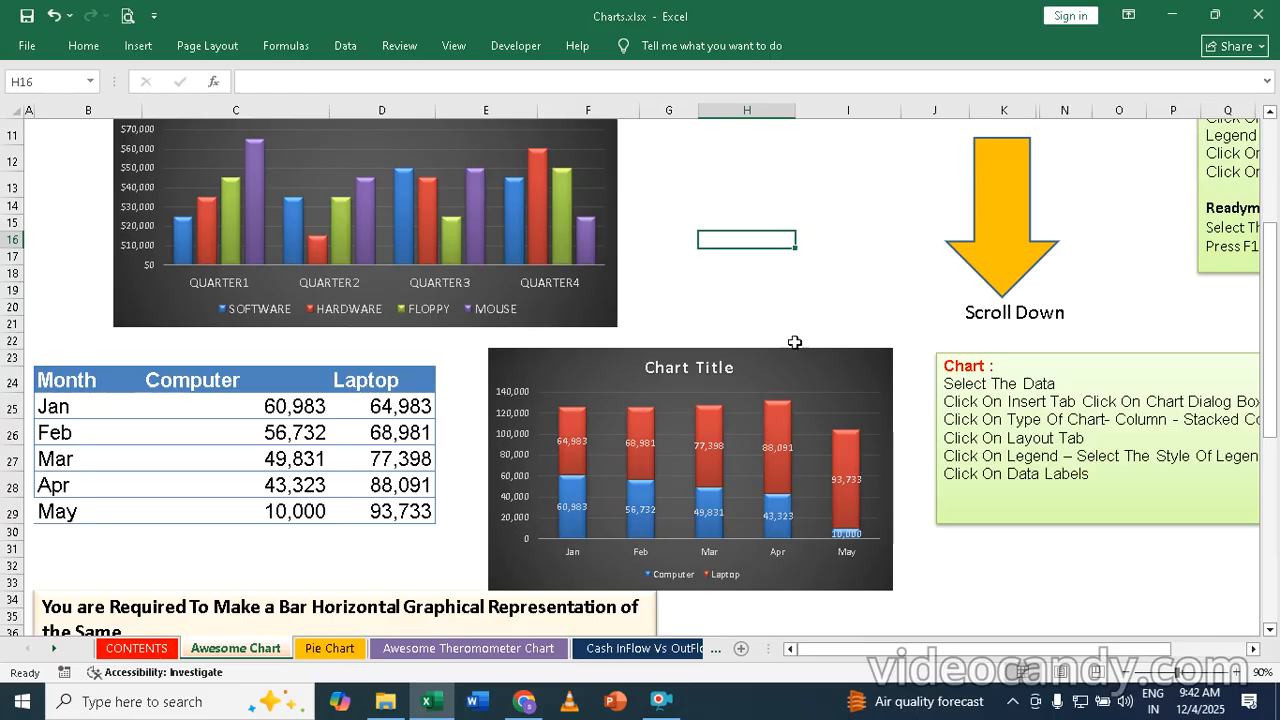
pyautogui.click(658, 703)
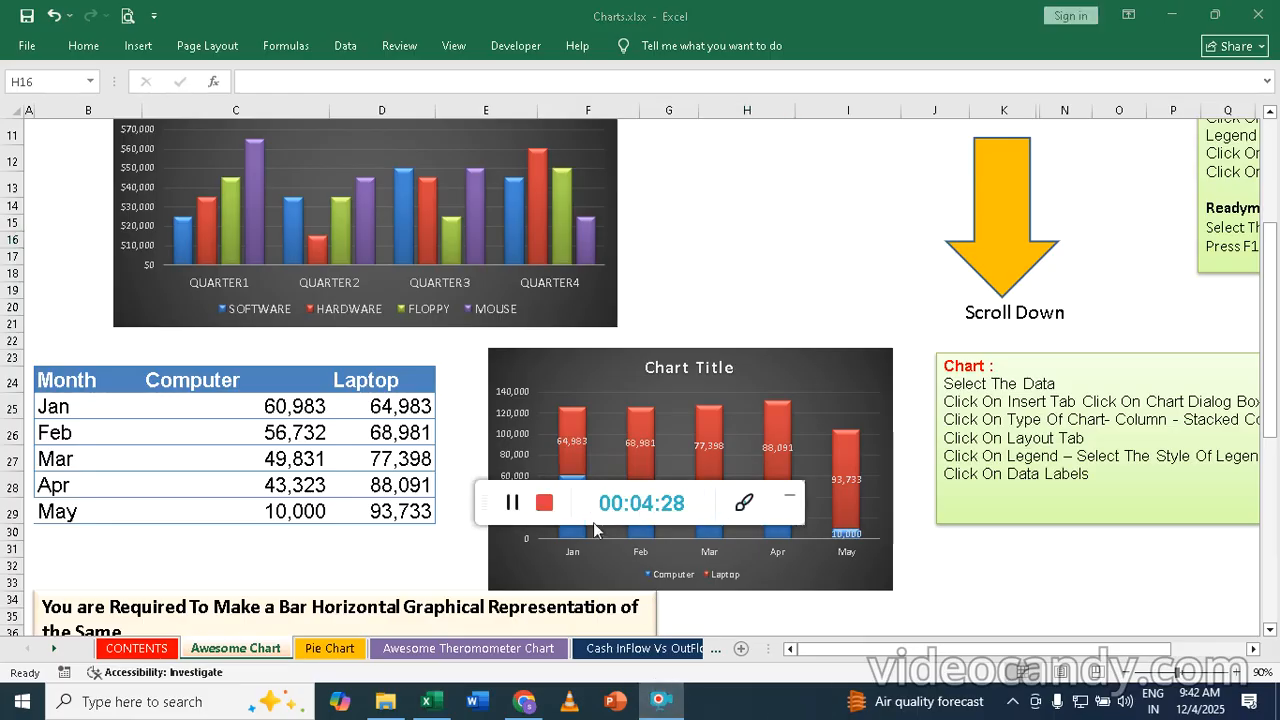